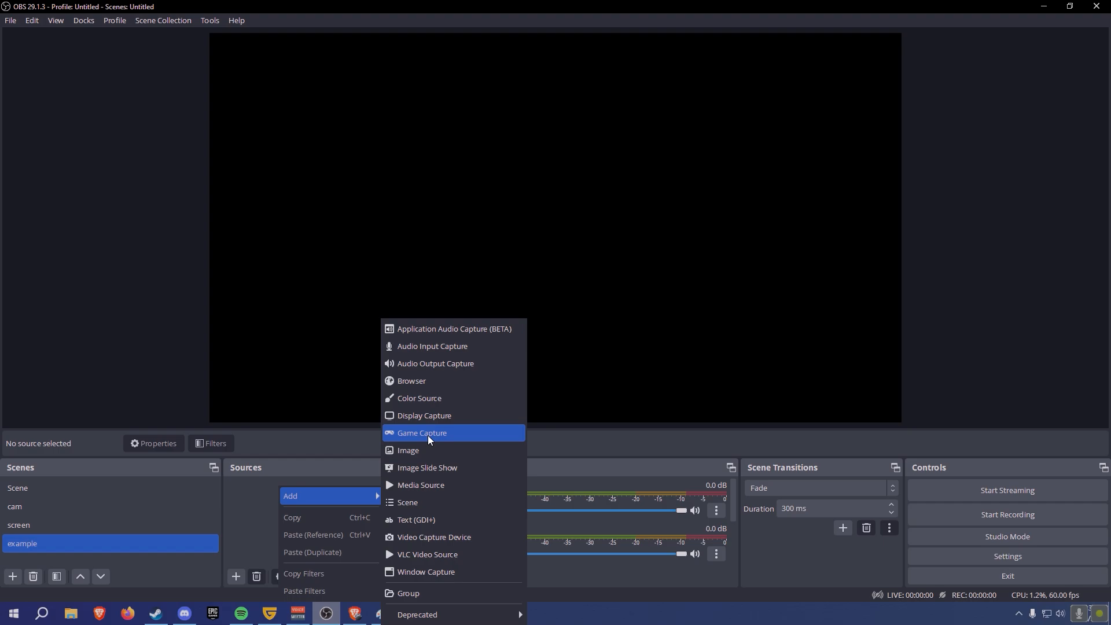
Step: Add a new Game Capture source to the example scene with its mode set to Capture specific window and the window left blank
left_click(429, 435)
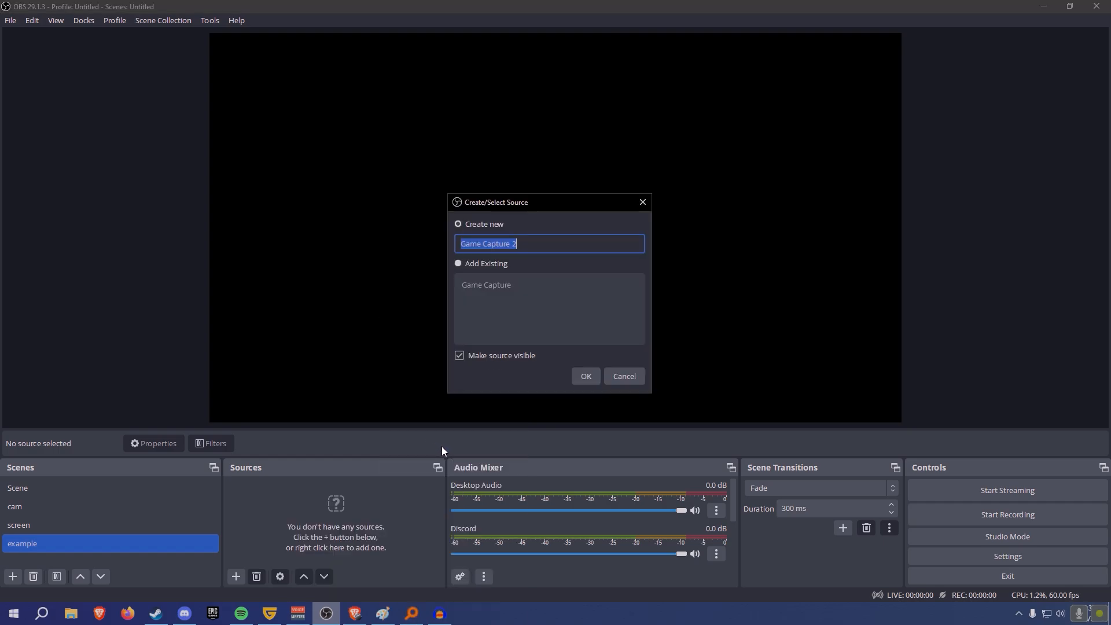
left_click(586, 376)
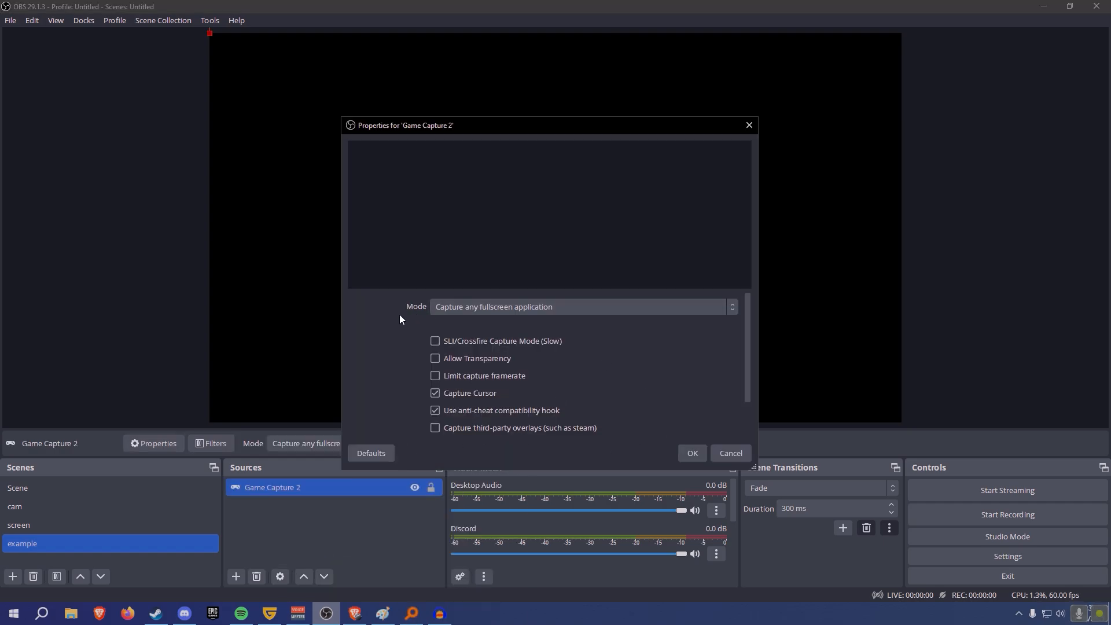
left_click(475, 309)
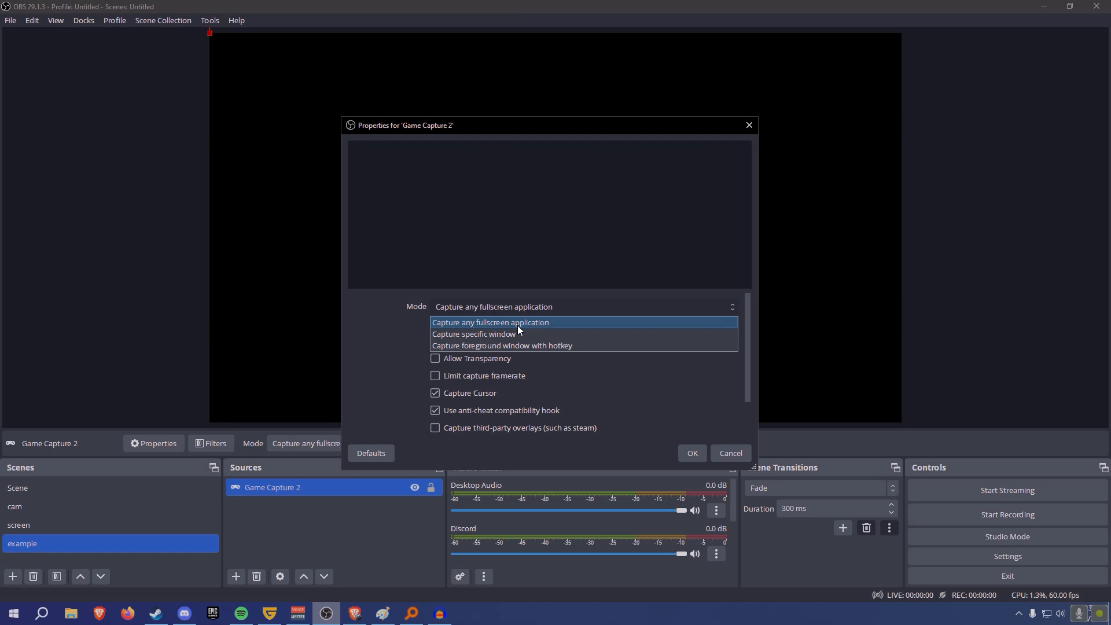
left_click(467, 334)
left_click(461, 330)
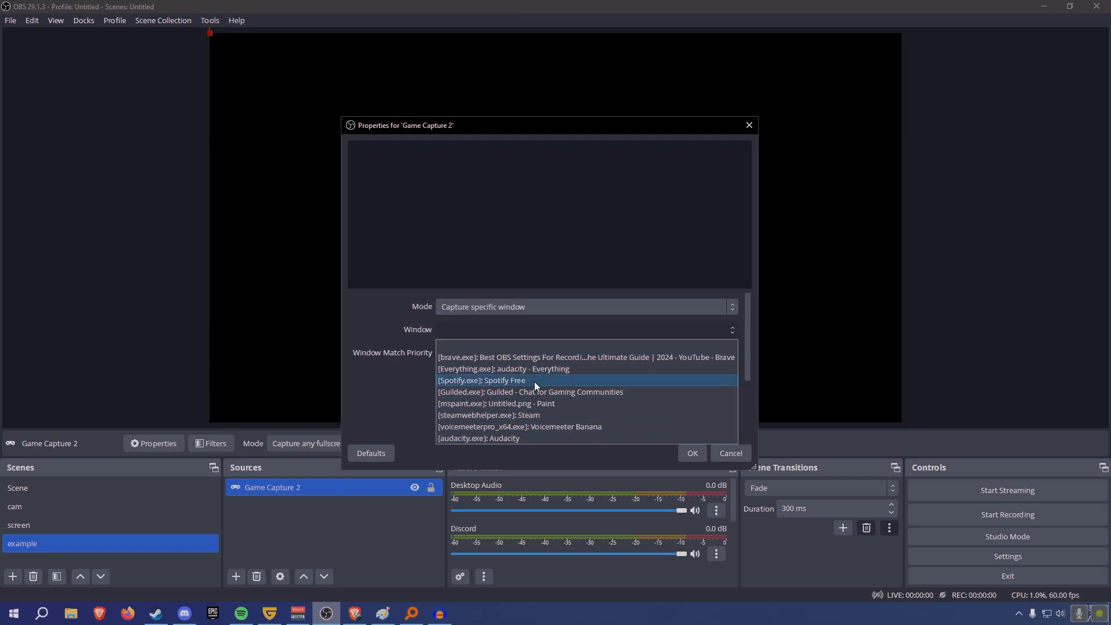
left_click(461, 345)
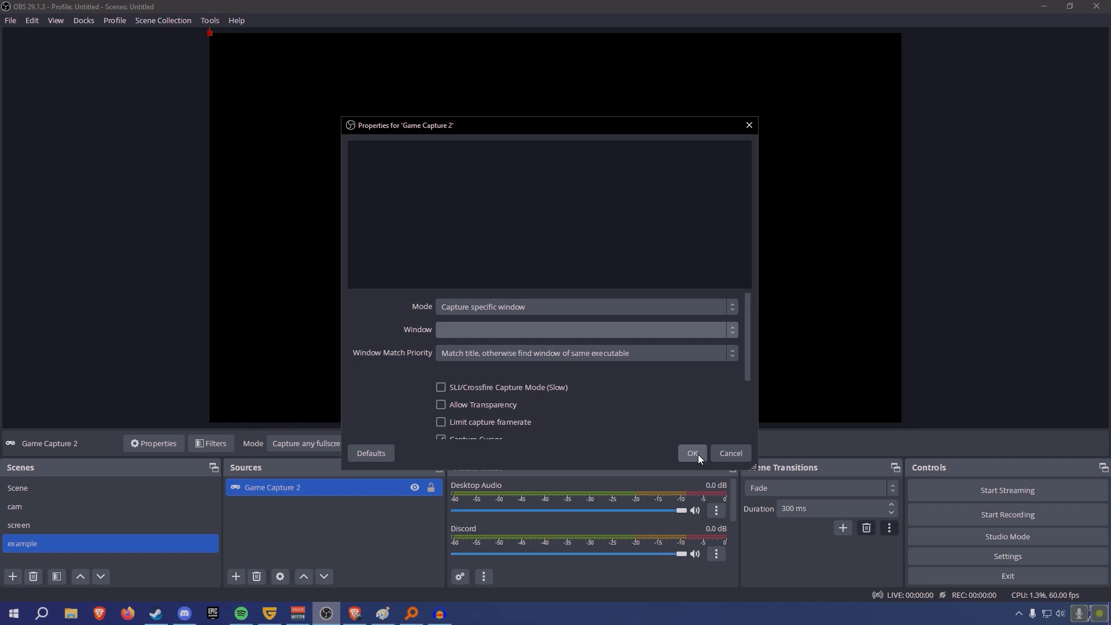
left_click(693, 453)
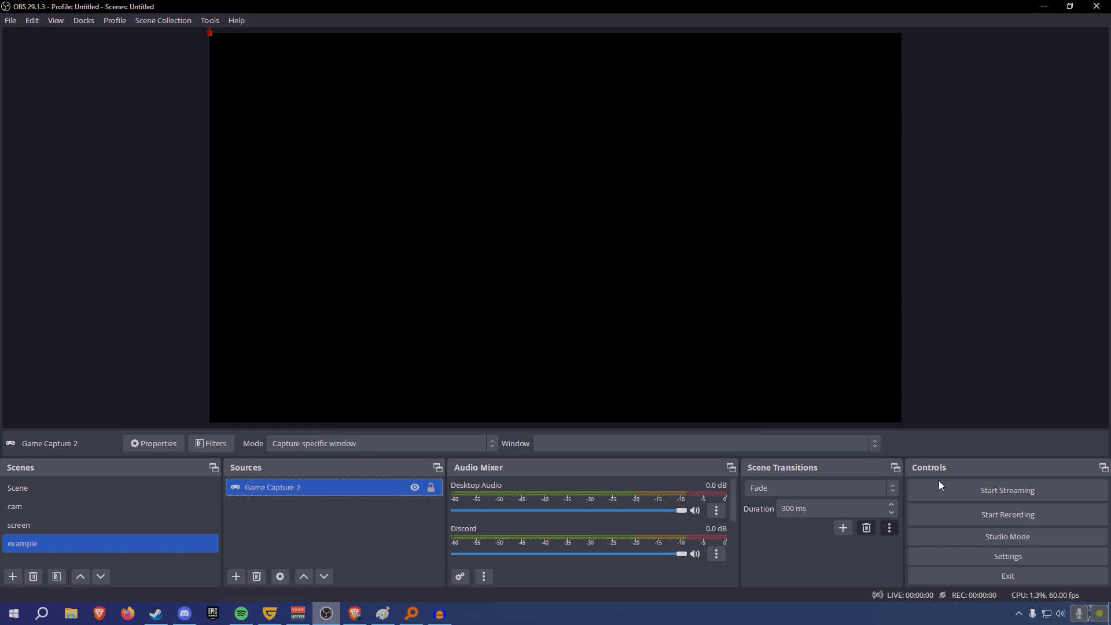
Step: Open the program settings and look over the available themes and the streaming service options
left_click(1023, 556)
mouse_move(338, 79)
left_mouse_down()
mouse_move(345, 103)
mouse_move(350, 91)
left_mouse_up()
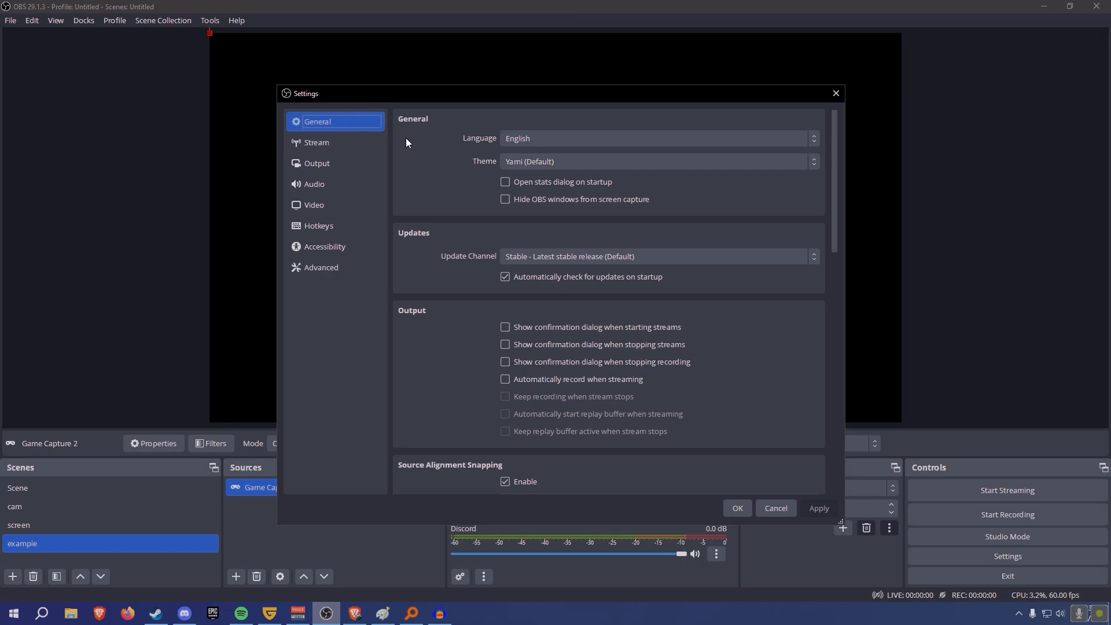
left_click(525, 161)
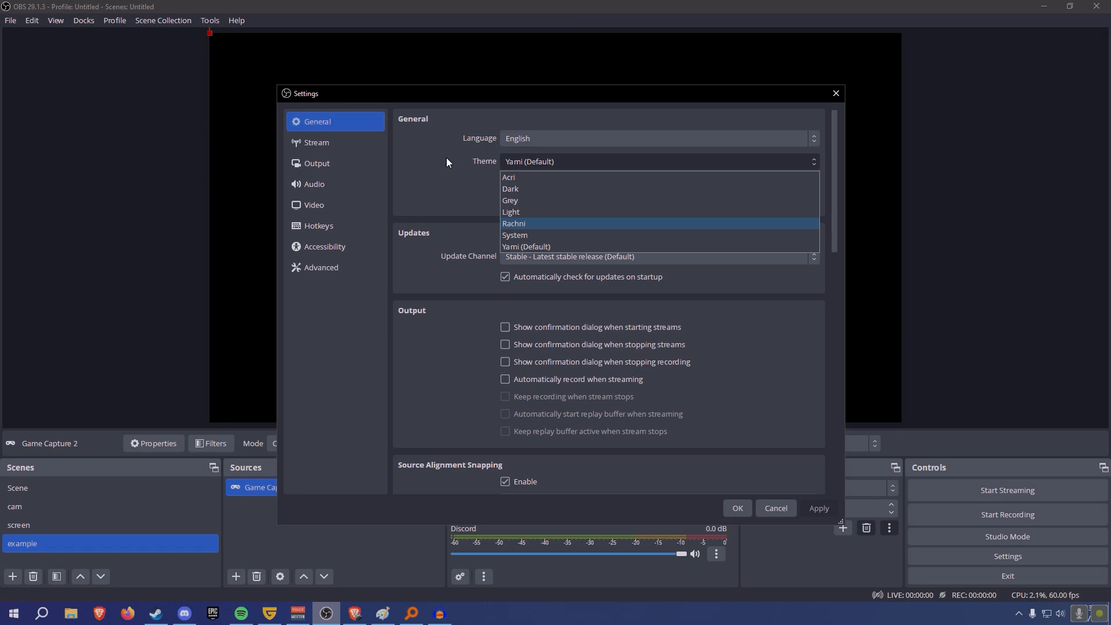
left_click(402, 158)
left_click(321, 144)
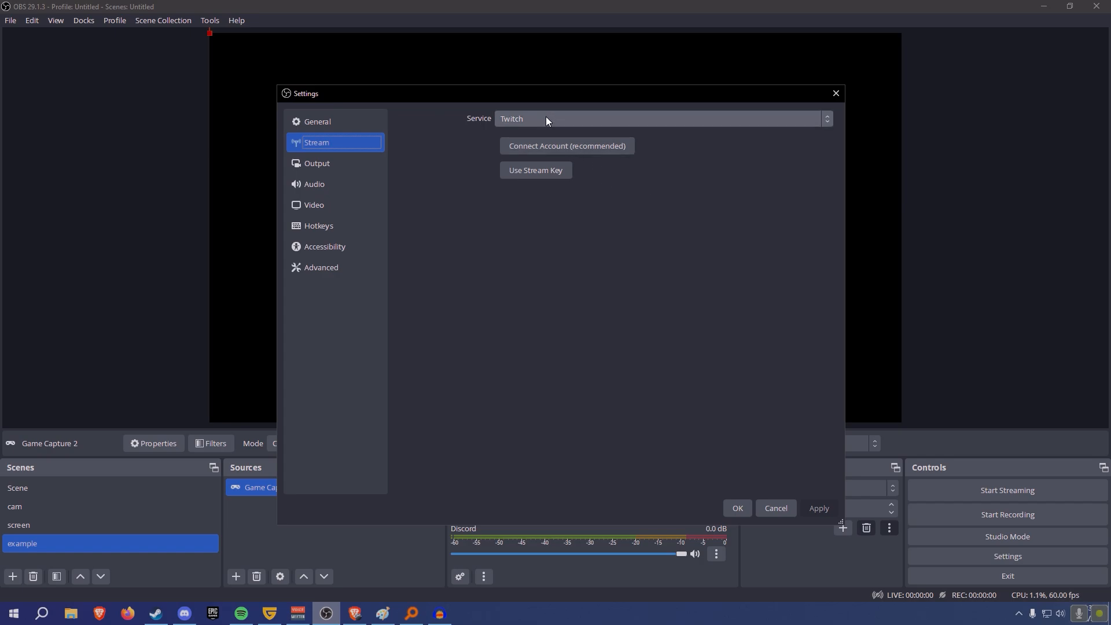
Step: Display the output settings and enlarge the settings window so all streaming encoder options fit
left_click(338, 167)
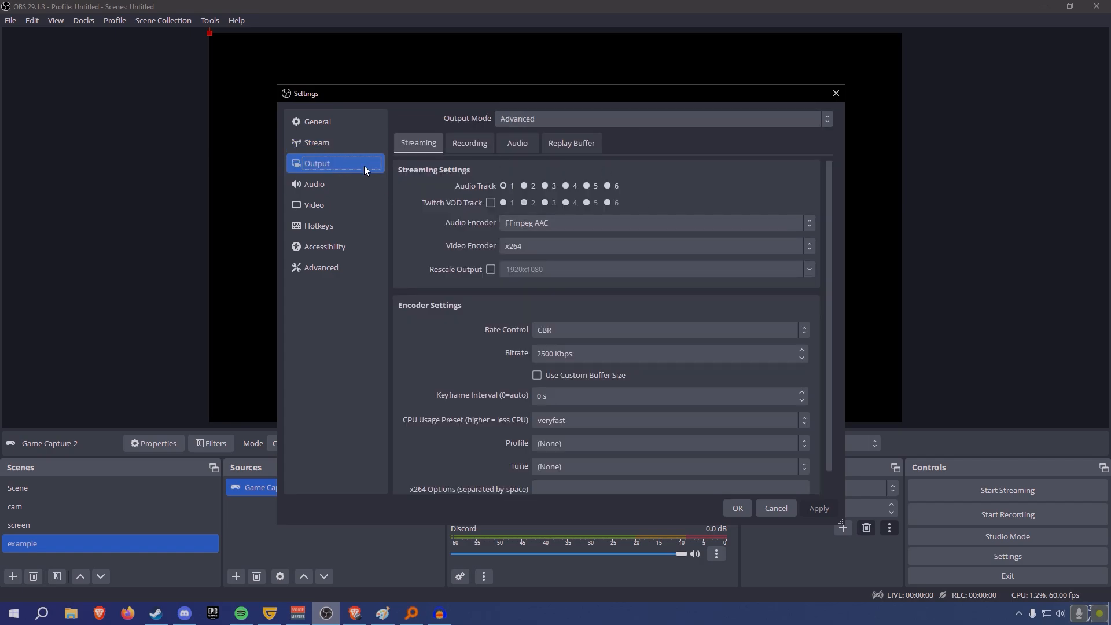
left_click_drag(277, 86, 139, 38)
left_click_drag(309, 56, 403, 114)
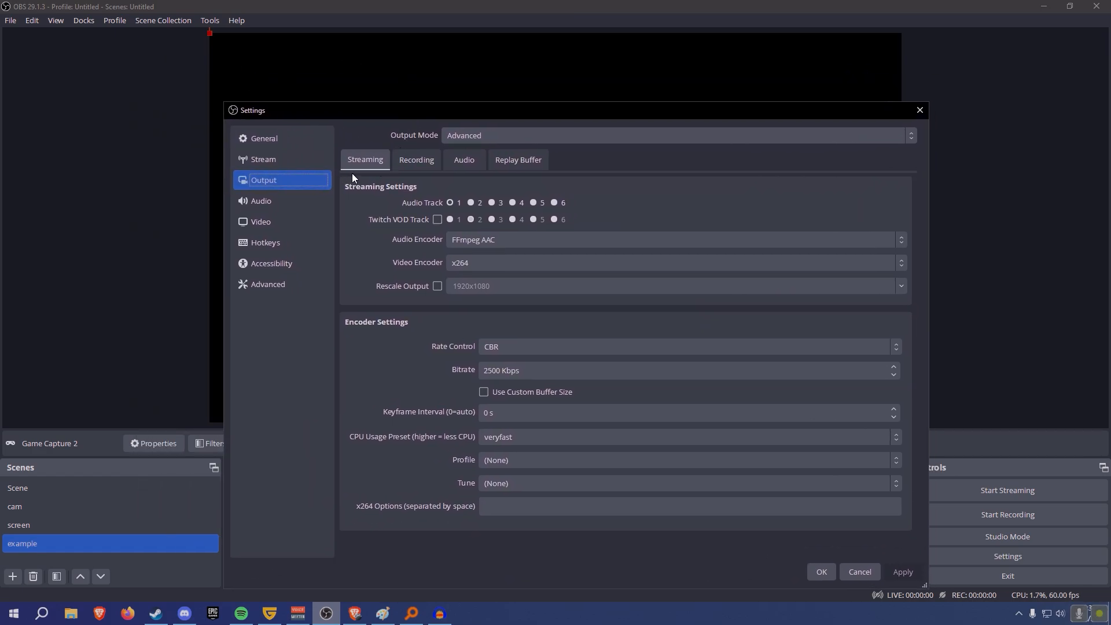
Step: Review the recording output settings and available formats, and select NVIDIA NVENC H.264 as the recording video encoder
left_click(423, 158)
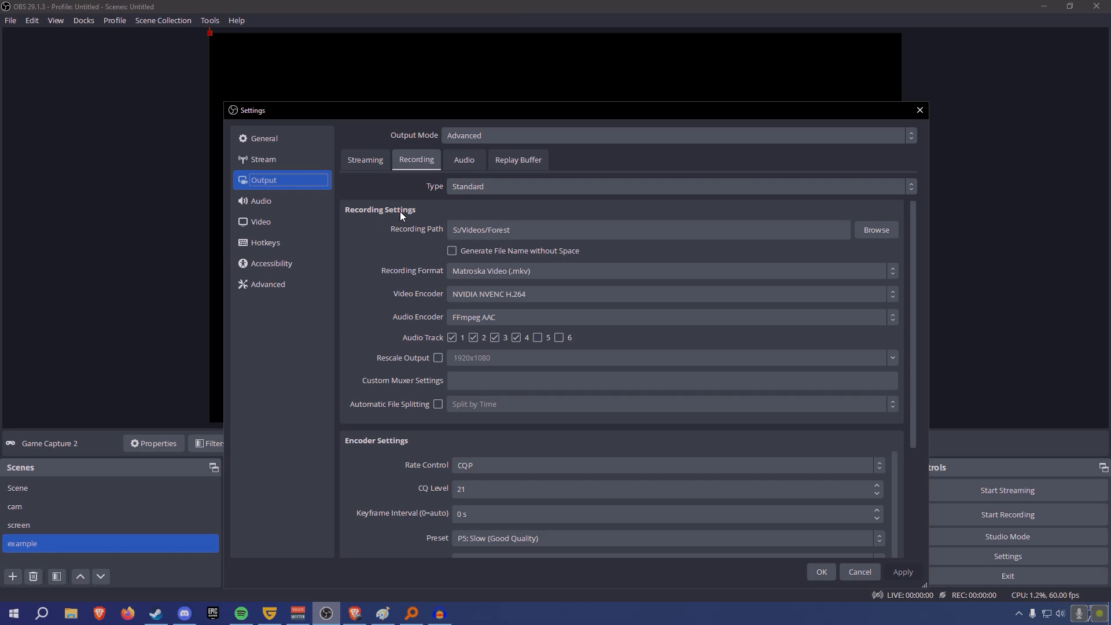
scroll(400, 211, "down", 4)
scroll(419, 324, "up", 4)
scroll(412, 409, "down", 5)
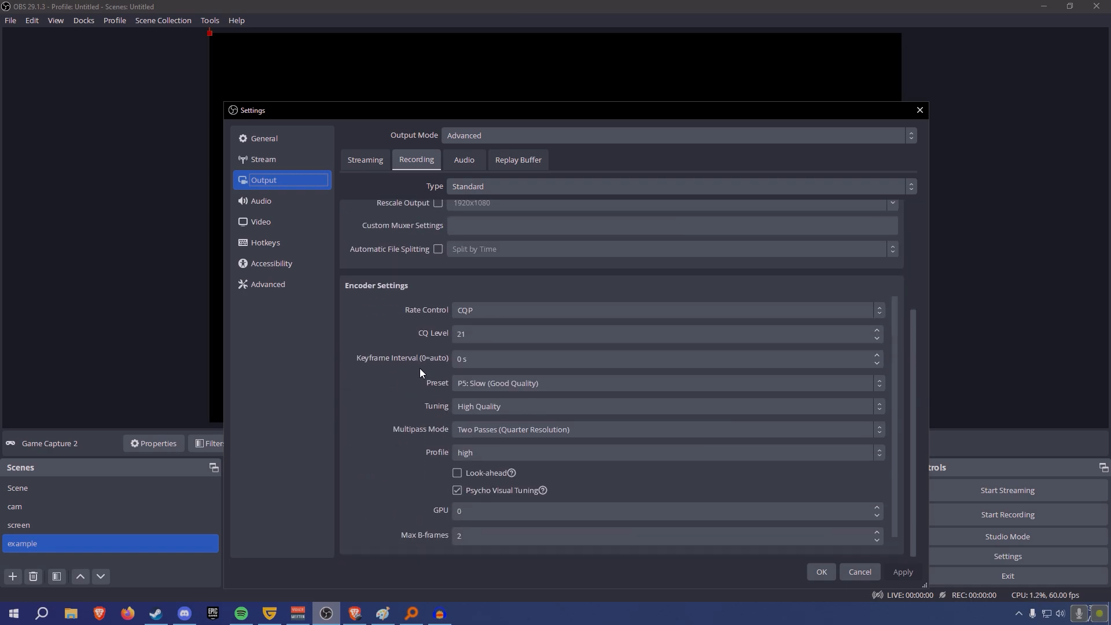
scroll(419, 370, "up", 4)
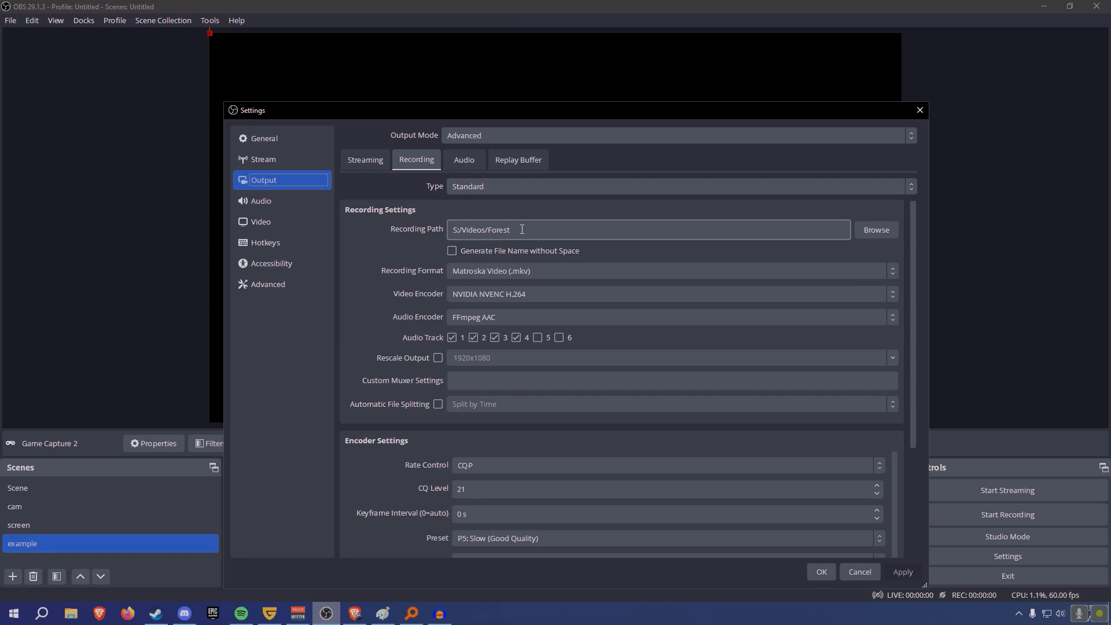
left_click(539, 275)
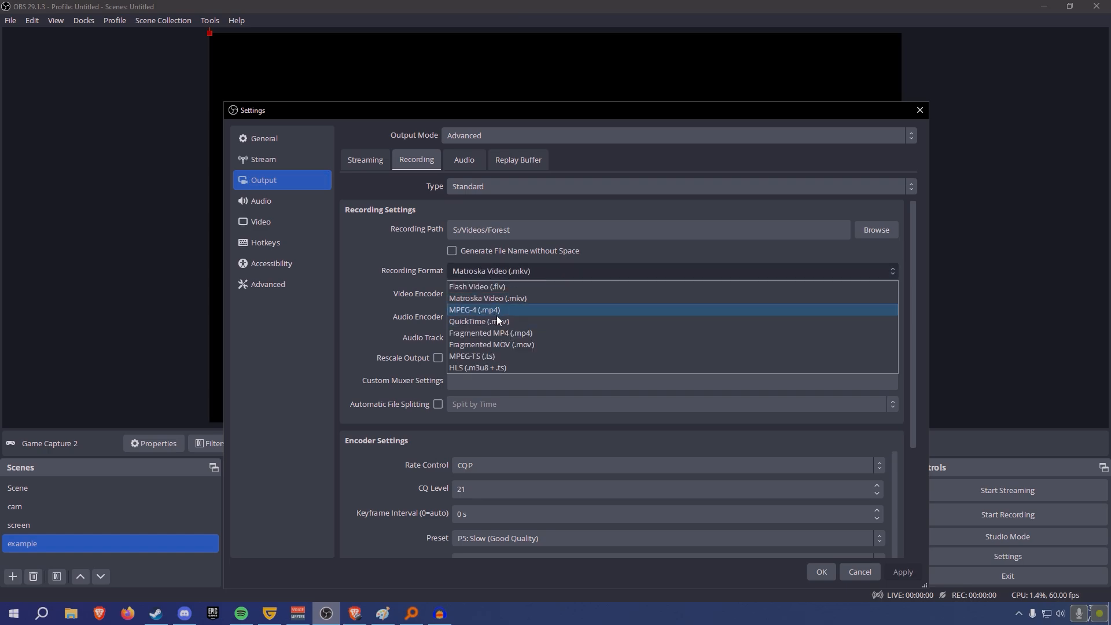
left_click(498, 272)
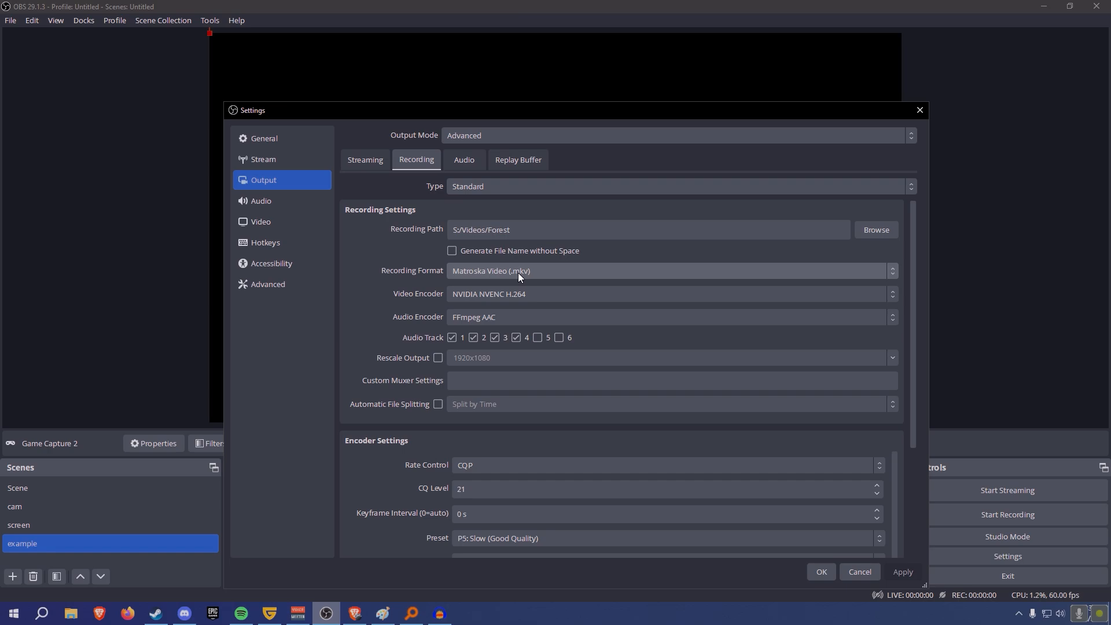
left_click(510, 272)
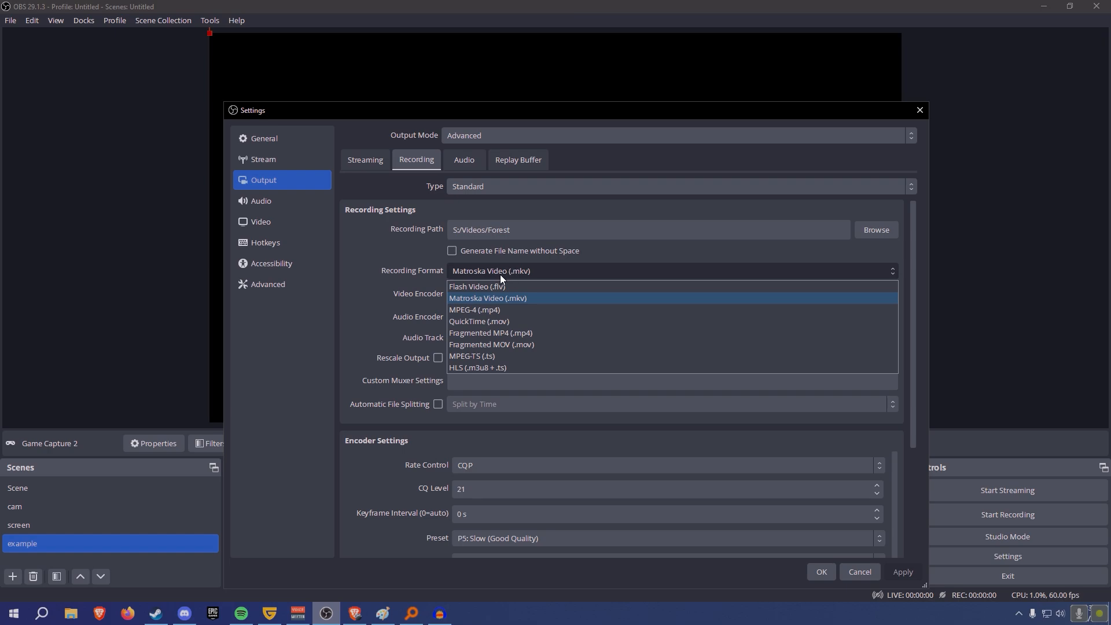
left_click(392, 258)
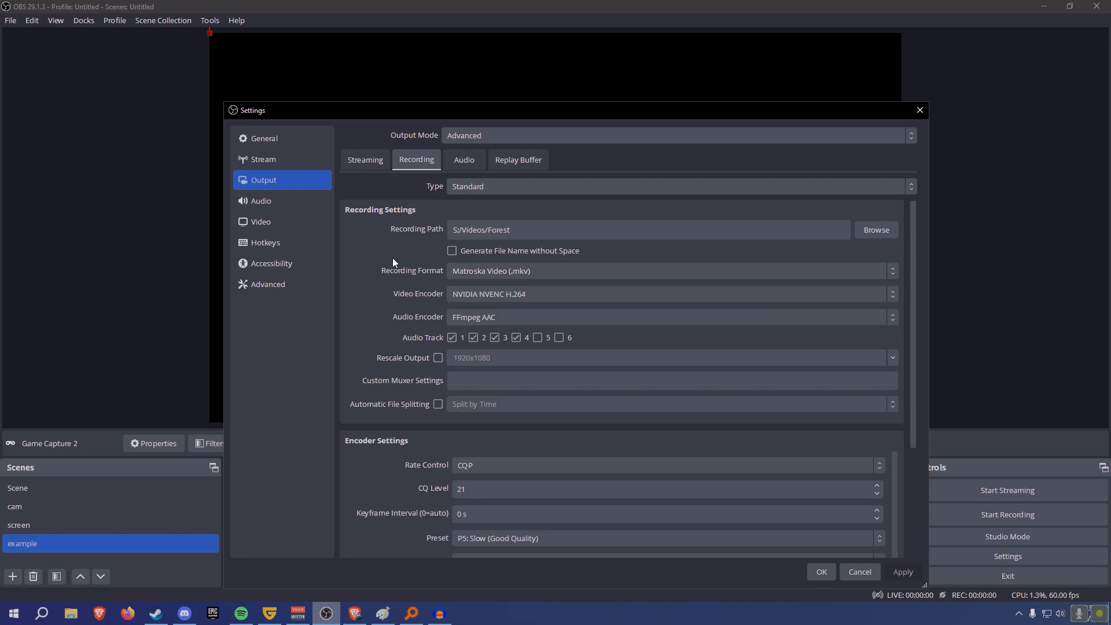
left_click(491, 296)
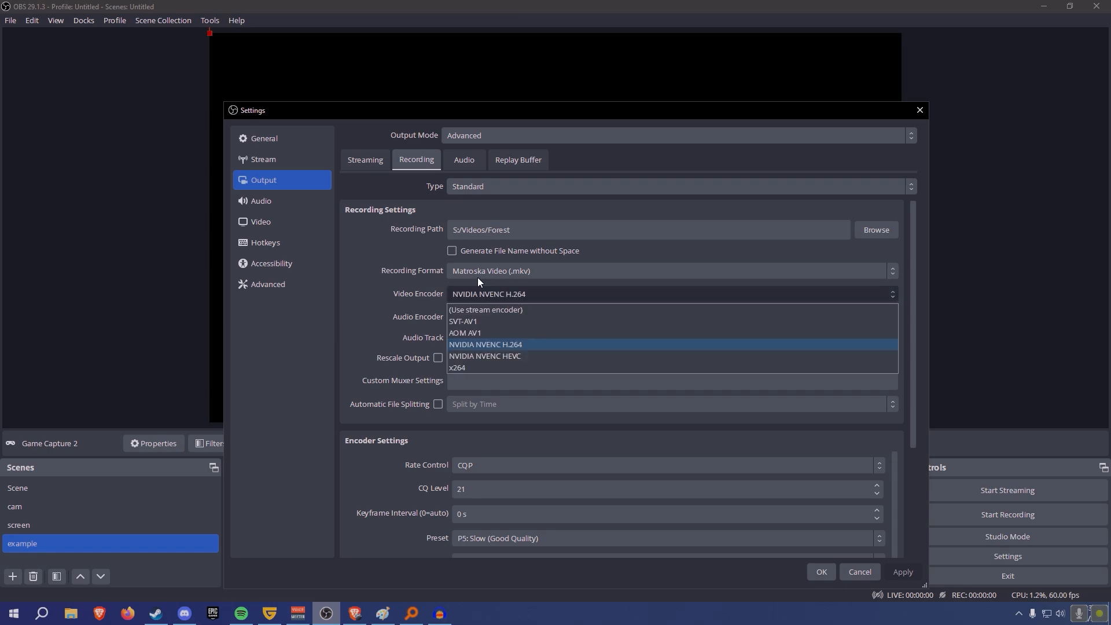
left_click(479, 345)
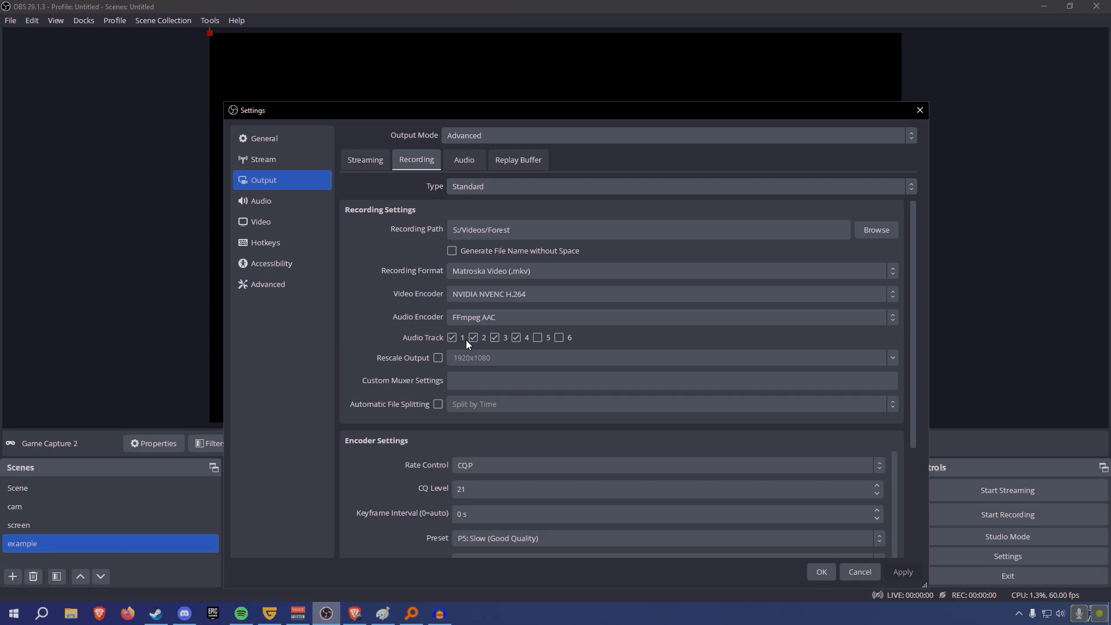
scroll(478, 286, "down", 2)
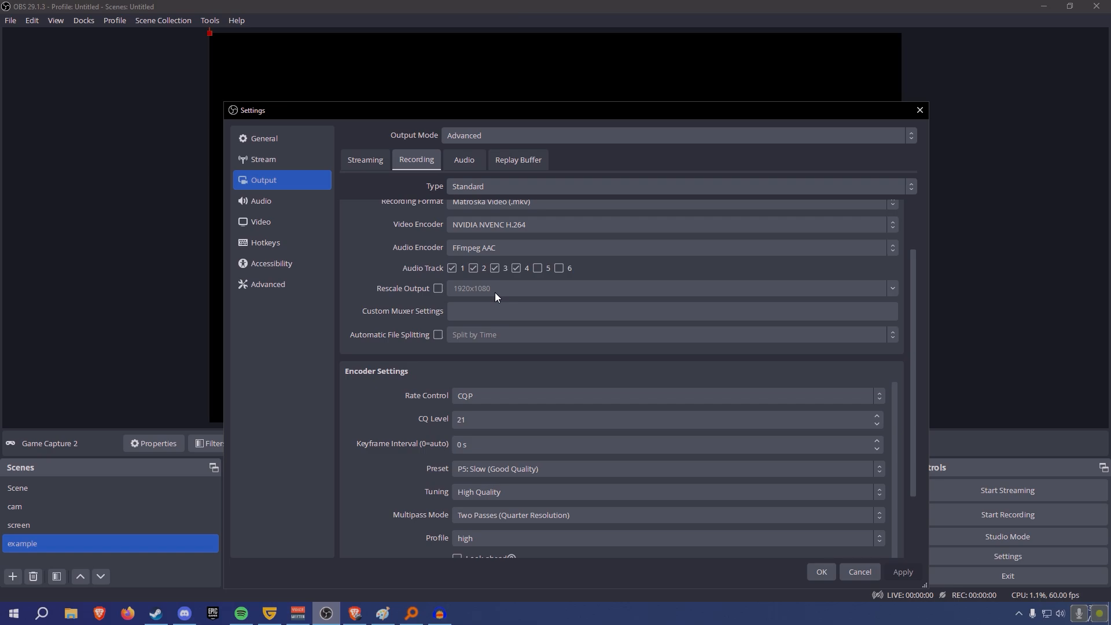
left_click(438, 289)
left_click(438, 289)
Step: Review the recording encoder's rate control, preset and multipass mode options, and apply the output settings
scroll(471, 289, "down", 3)
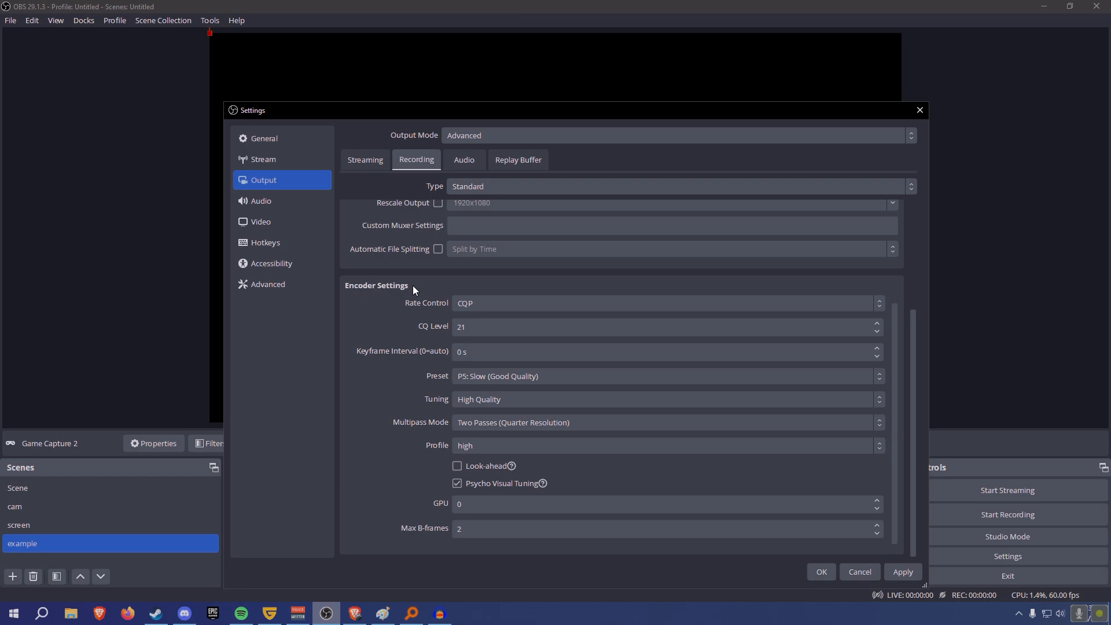
left_click(482, 302)
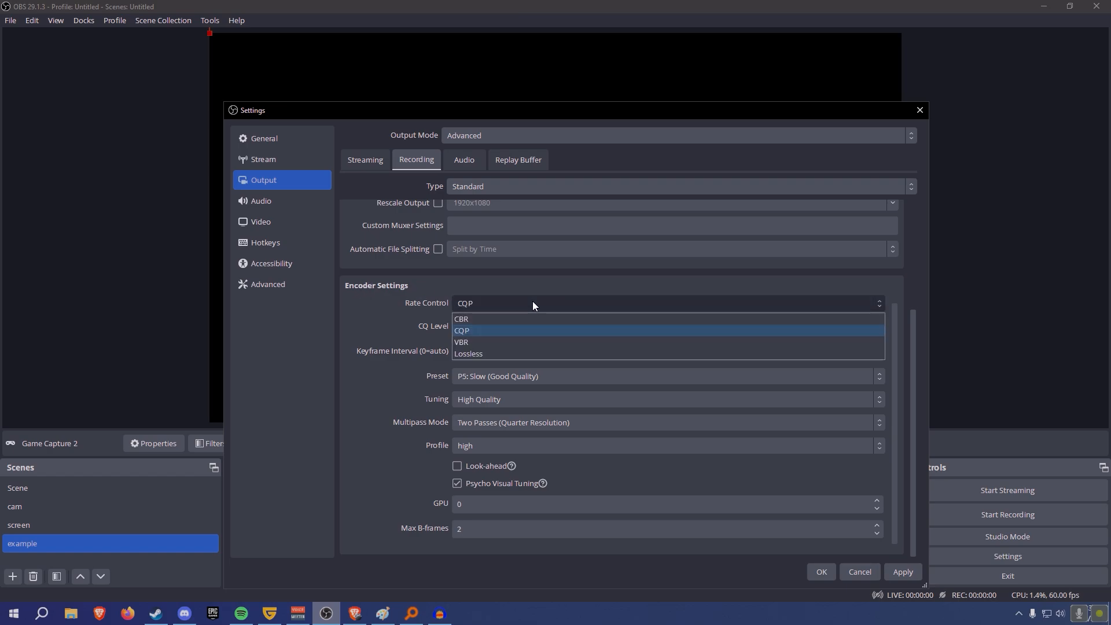
left_click(478, 304)
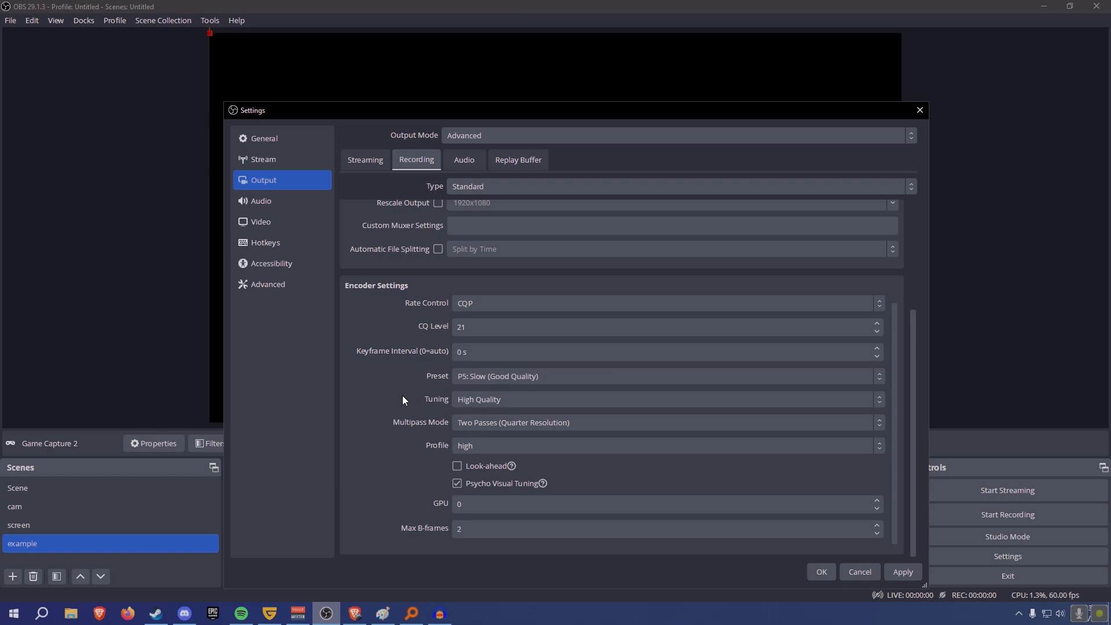
left_click(494, 378)
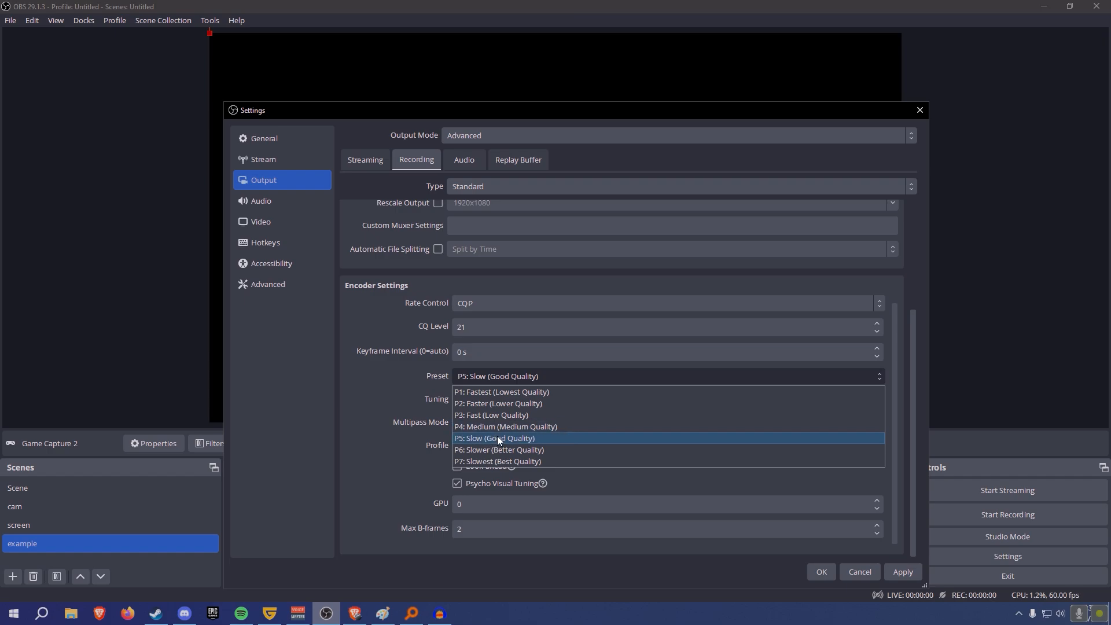
left_click(383, 404)
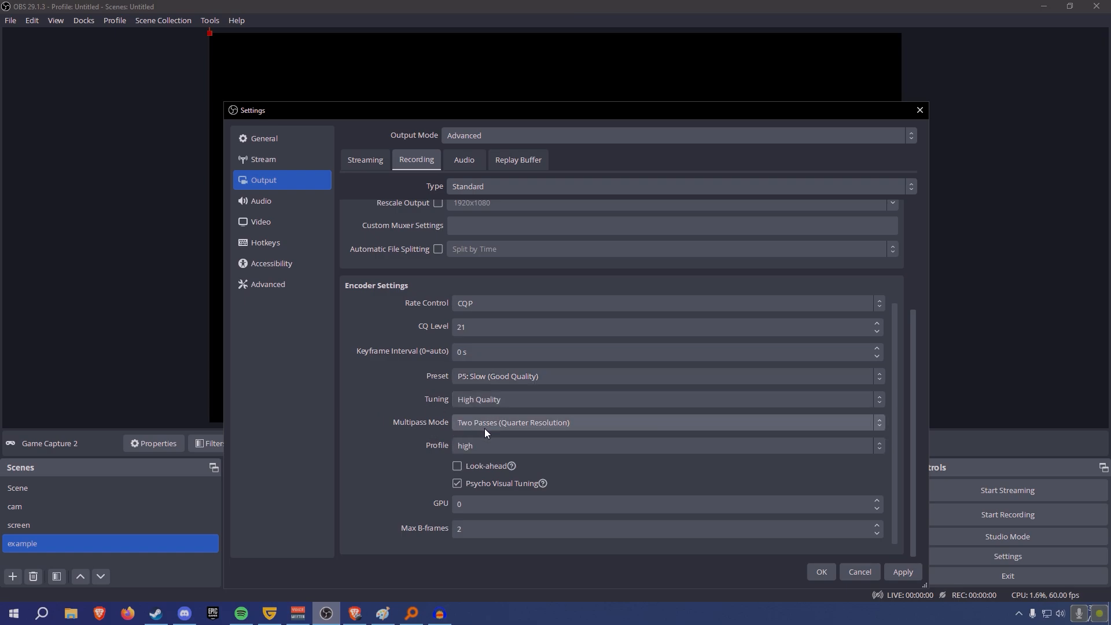
left_click(551, 423)
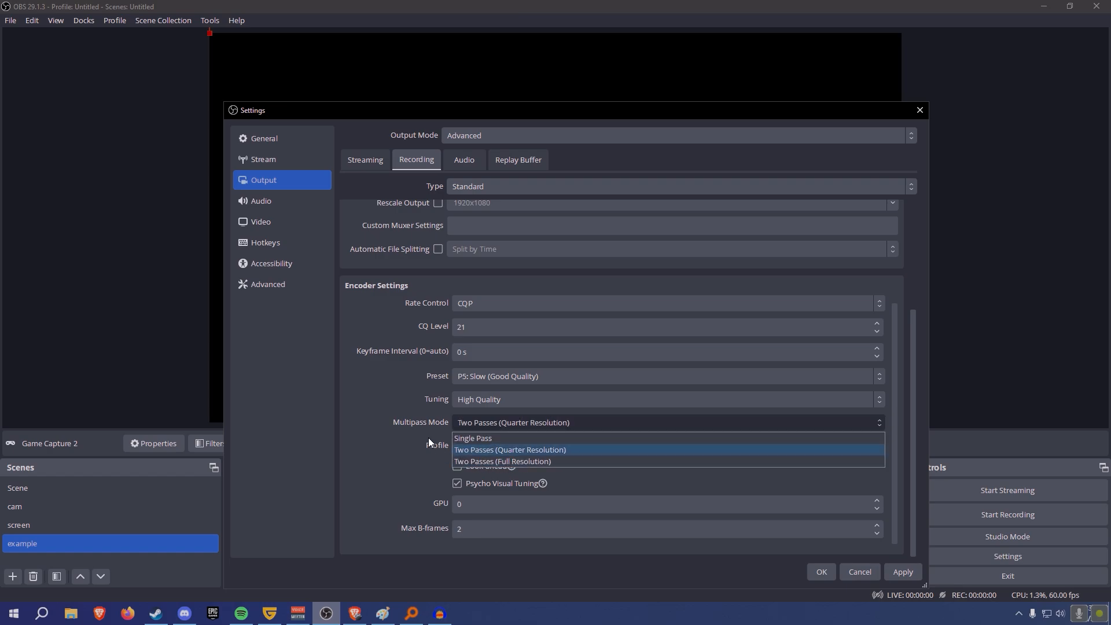
left_click(391, 392)
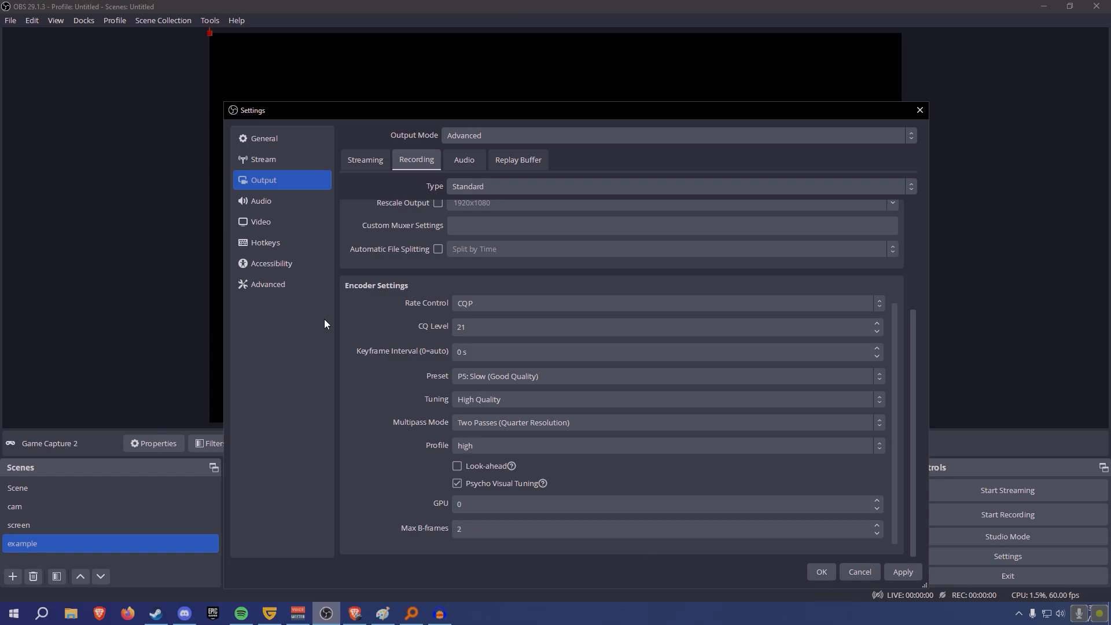
left_click(895, 578)
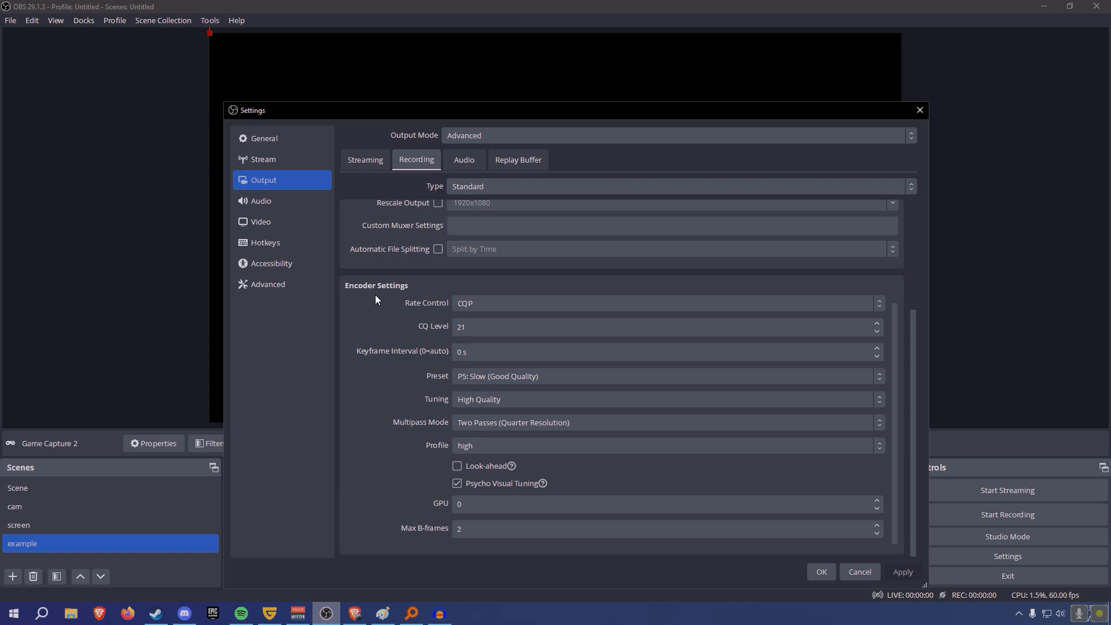
Step: Examine the audio settings, including the desktop audio device choices, meters, monitoring device and push-to-mute and push-to-talk hotkeys
left_click(261, 203)
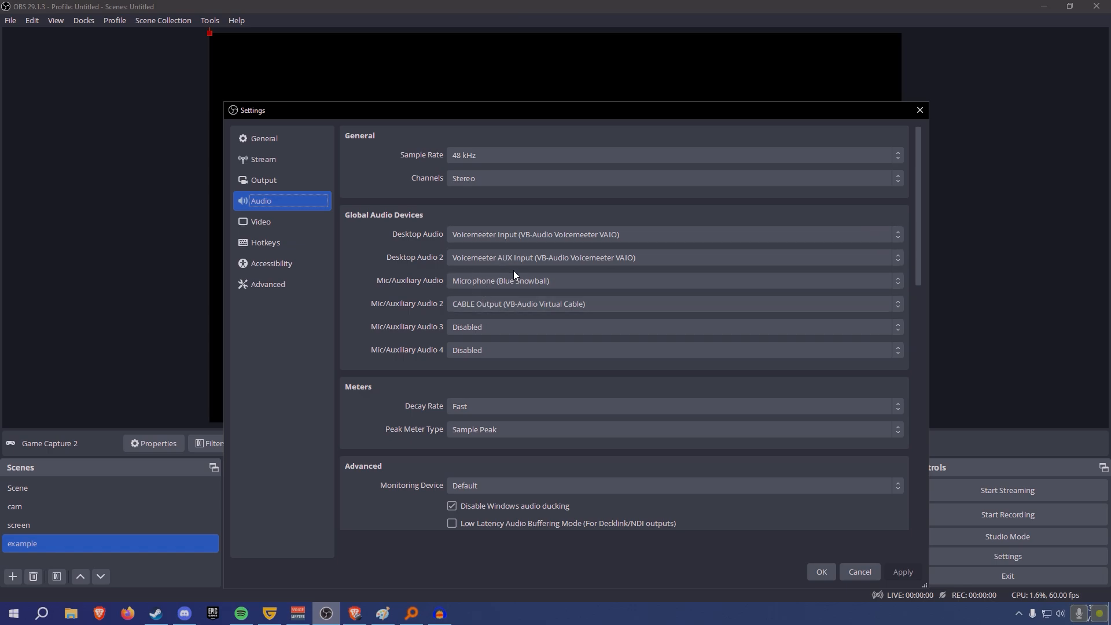
left_click(481, 233)
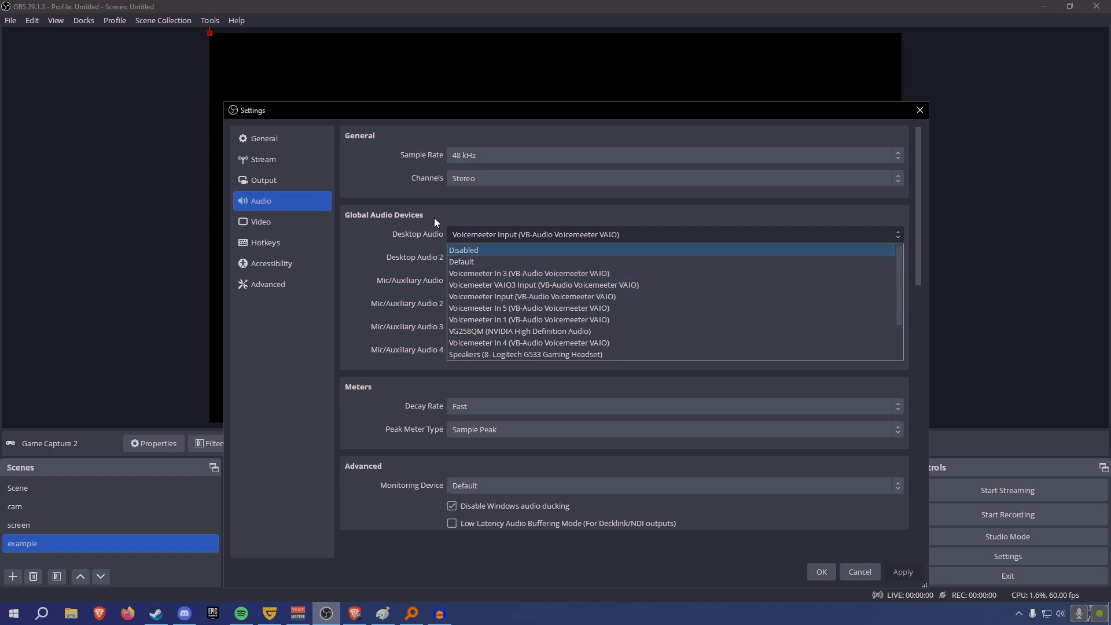
left_click(459, 215)
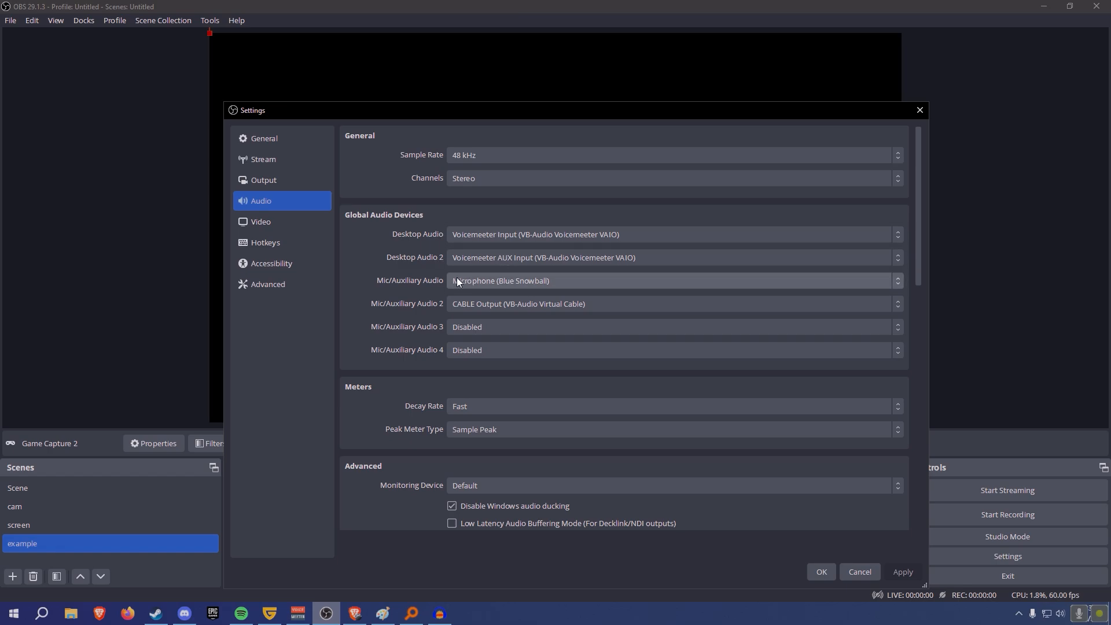
scroll(412, 256, "down", 5)
scroll(433, 273, "up", 1)
scroll(437, 281, "down", 2)
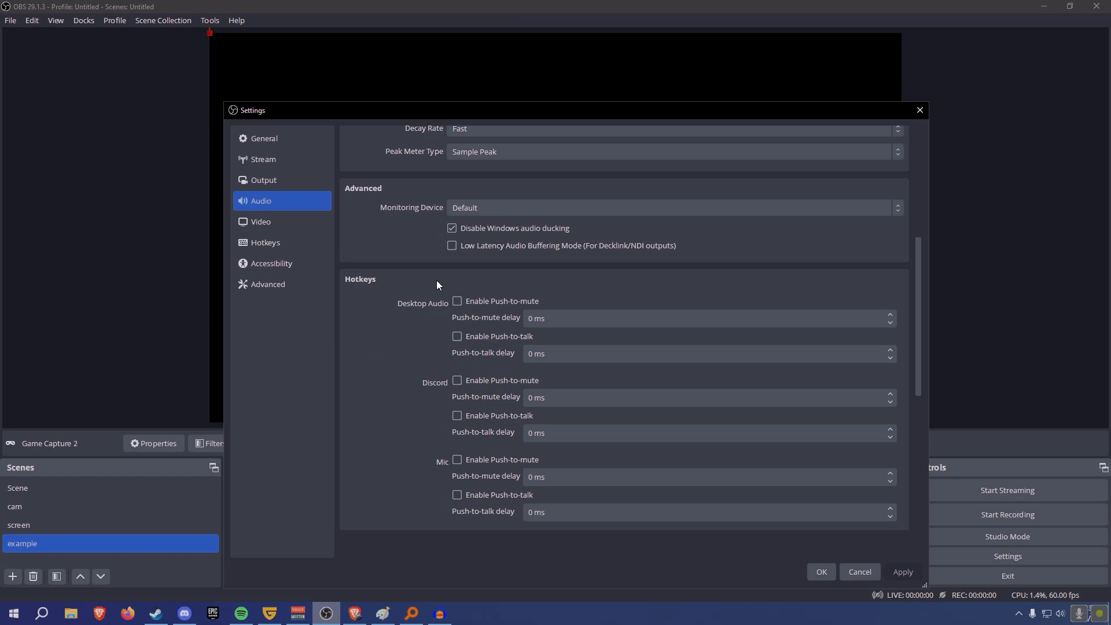
scroll(440, 294, "up", 2)
scroll(416, 342, "down", 1)
scroll(457, 333, "up", 5)
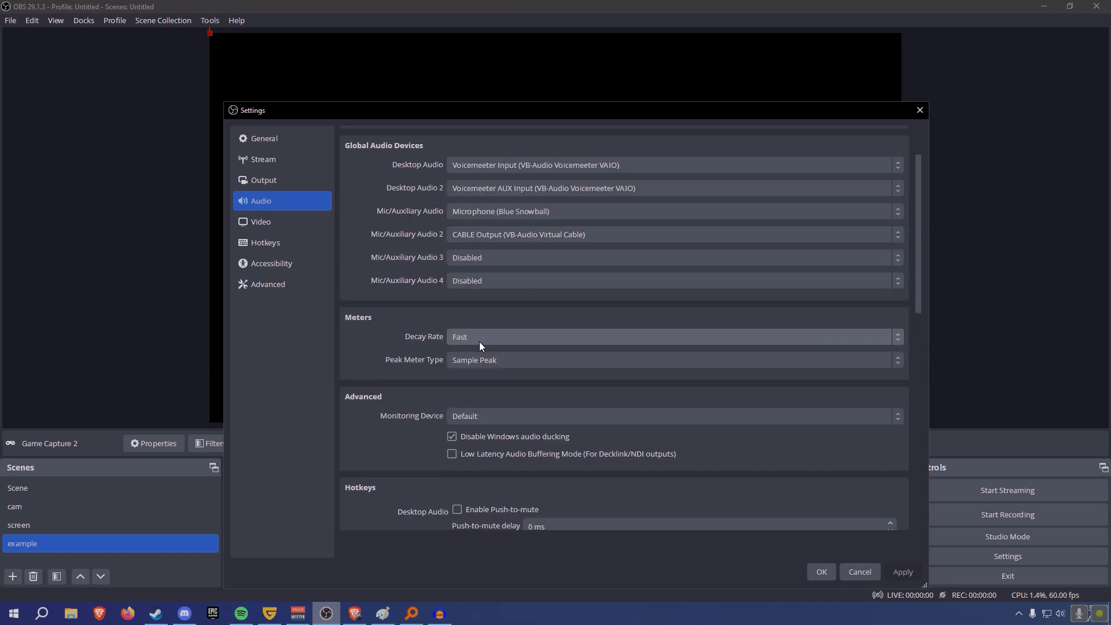
scroll(405, 382, "down", 7)
scroll(413, 379, "down", 1)
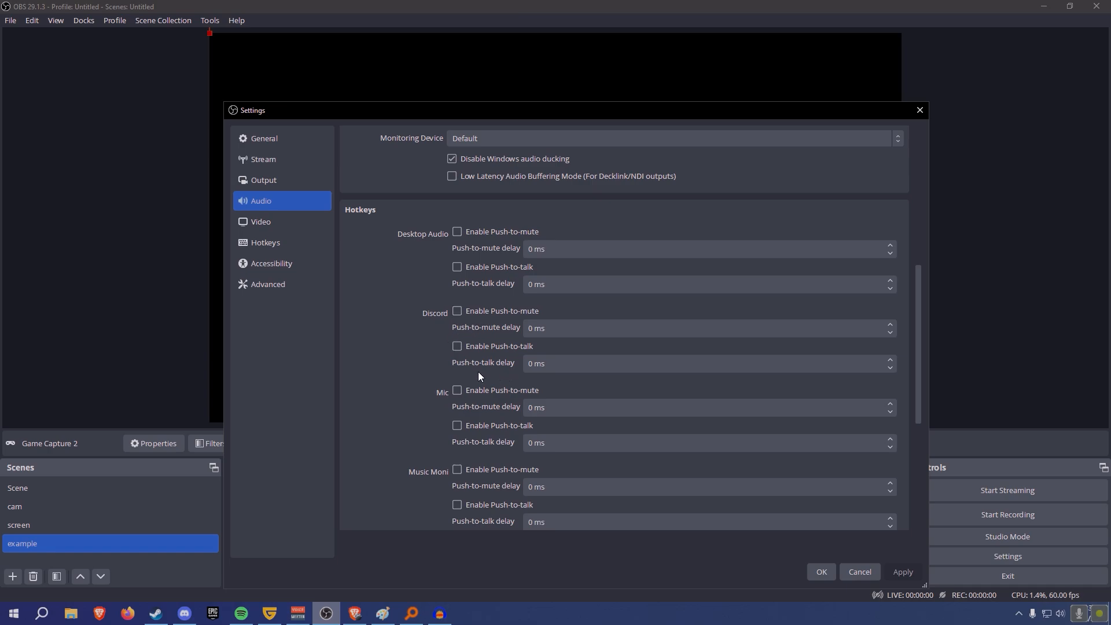
Step: Review the video settings, including the base and output resolutions and the available common FPS values
scroll(433, 292, "up", 10)
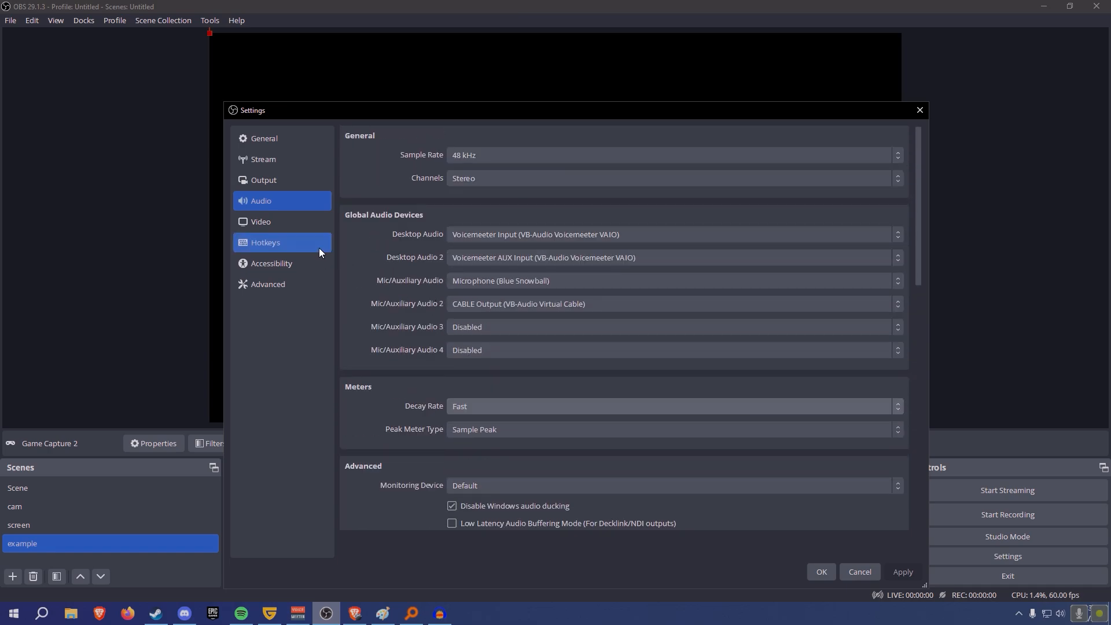
left_click(278, 230)
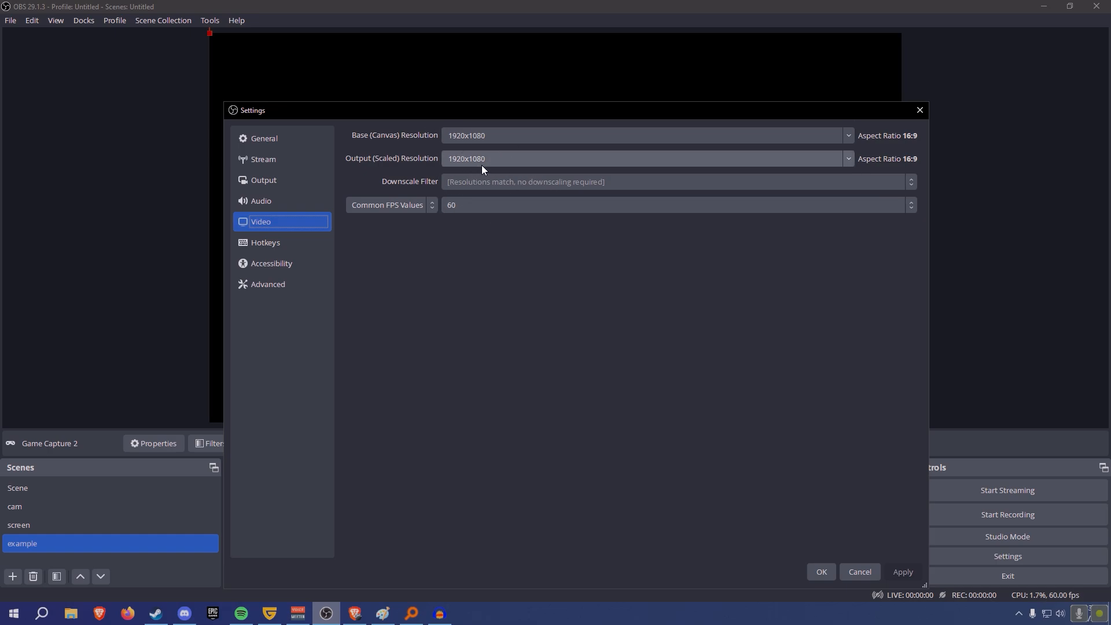
left_click(486, 206)
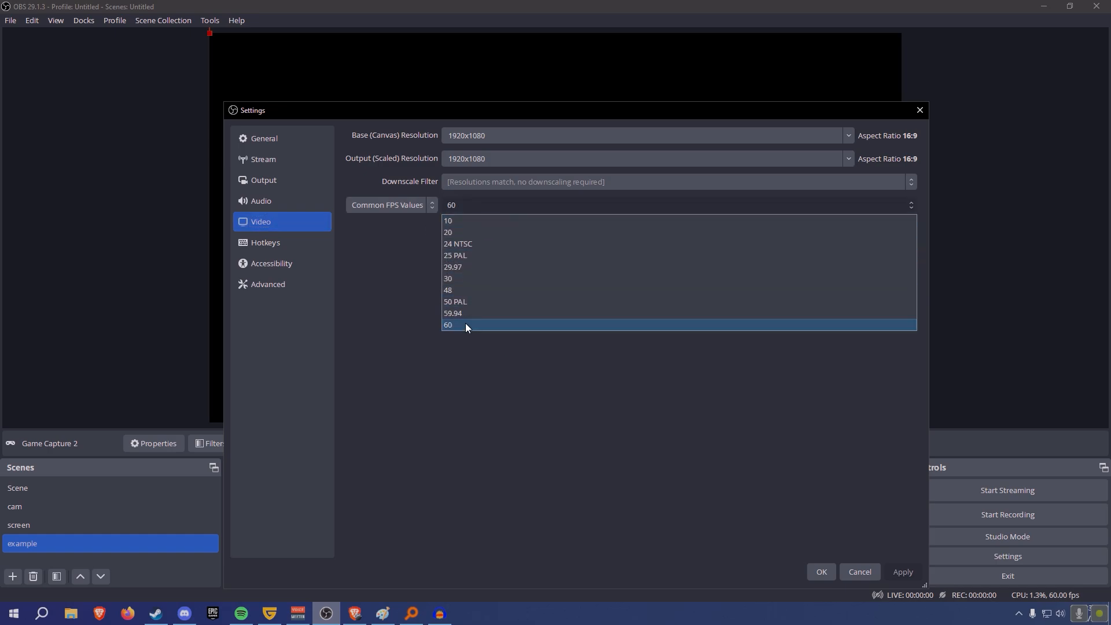
left_click(413, 313)
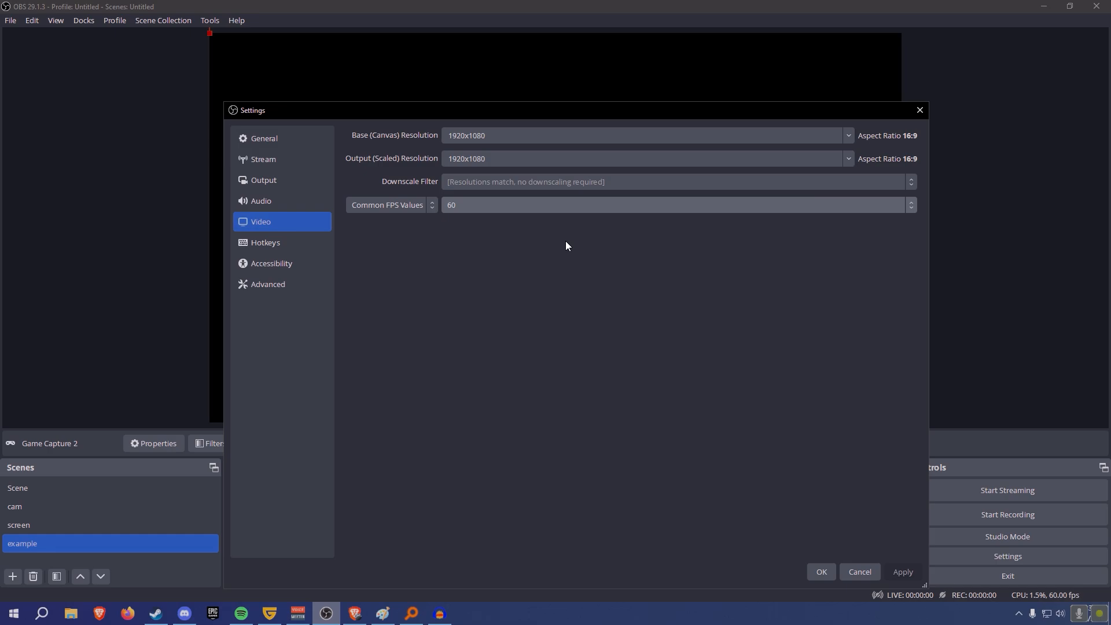
Step: Examine the hotkey settings for streaming, recording, transitions and the individual scenes and sources
left_click(269, 247)
scroll(533, 414, "down", 10)
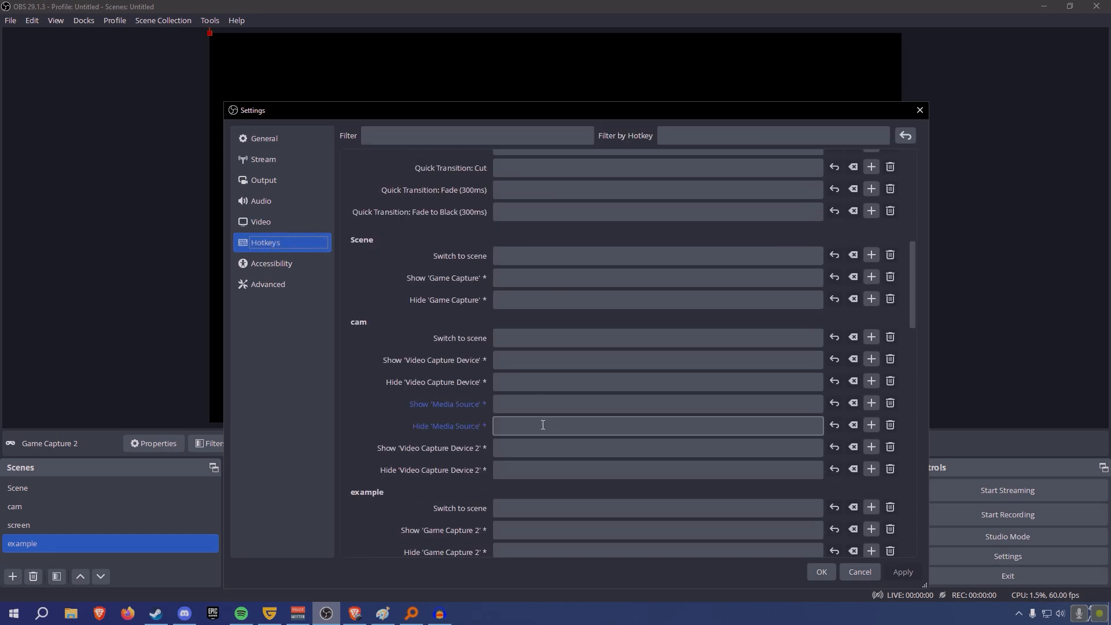
scroll(542, 399, "up", 10)
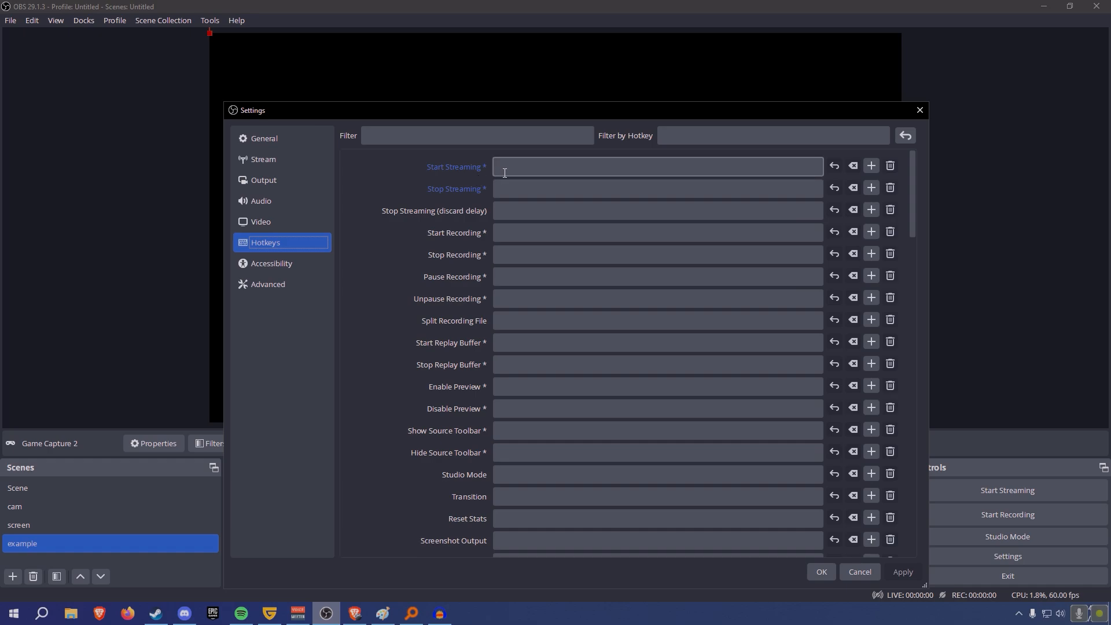
left_click(502, 189)
left_click(504, 234)
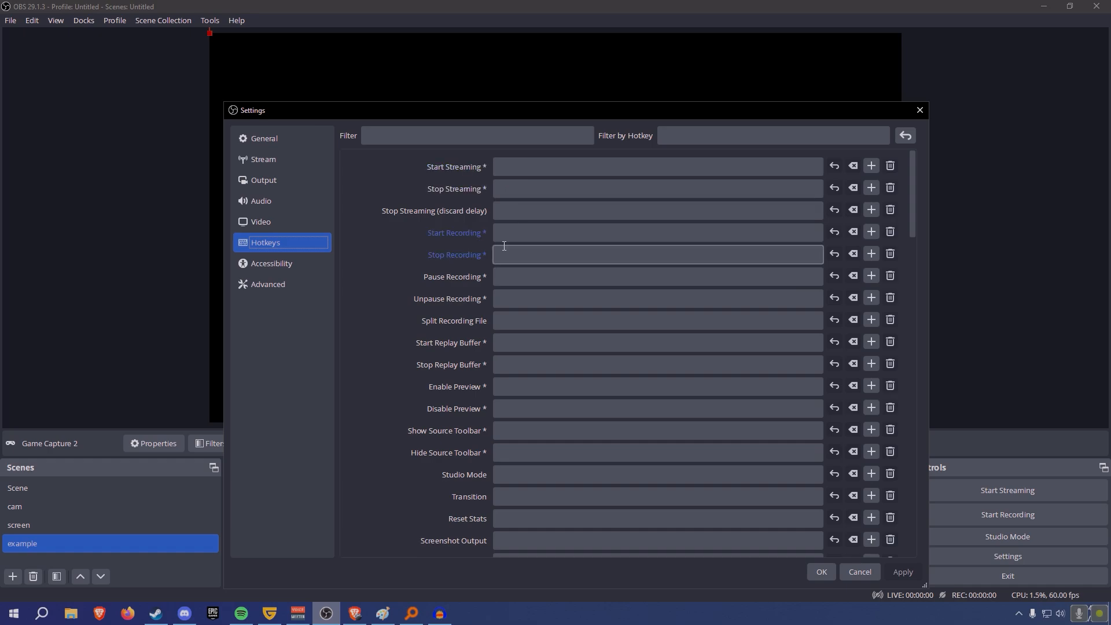
scroll(524, 438, "down", 5)
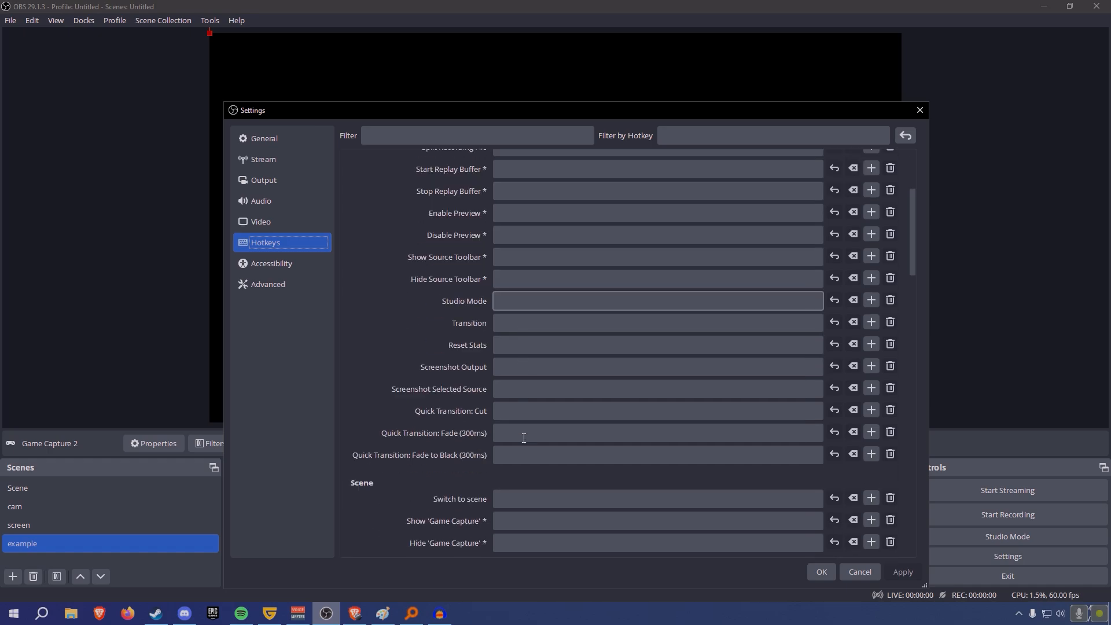
scroll(524, 438, "down", 8)
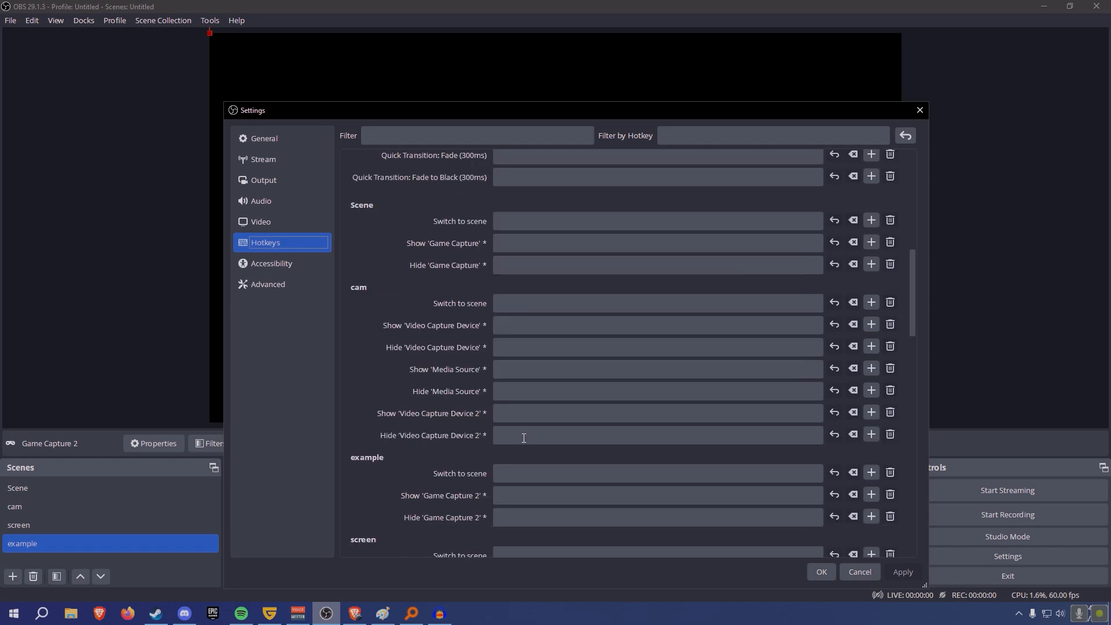
left_click(529, 330)
Step: Review the accessibility colors and the advanced settings' color range options, and close the settings without changes
left_click(293, 263)
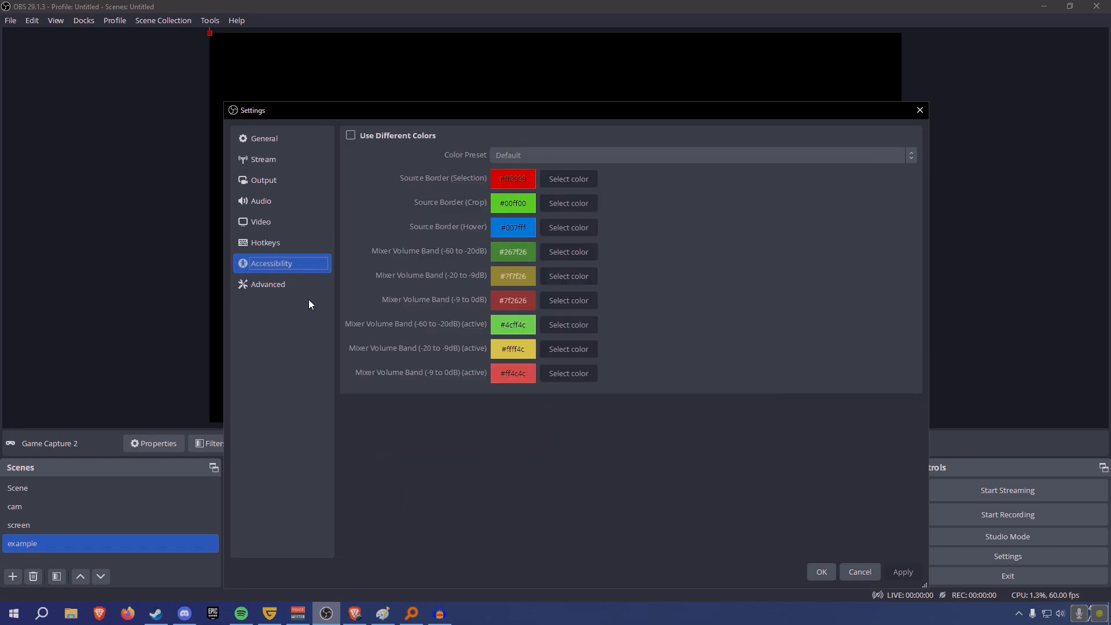
left_click(272, 286)
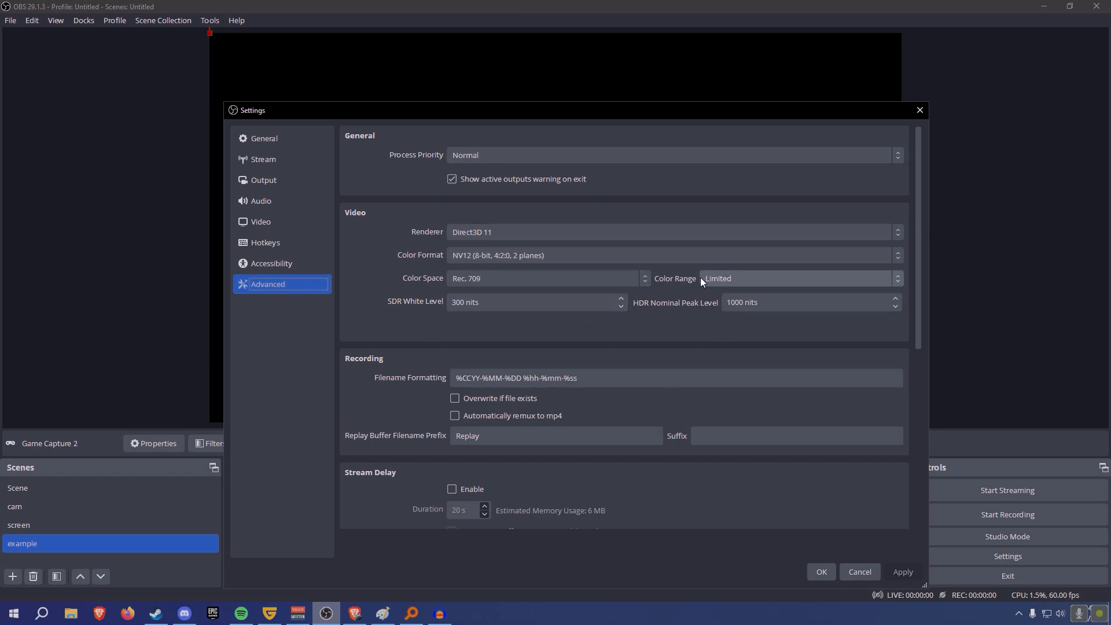
left_click(748, 281)
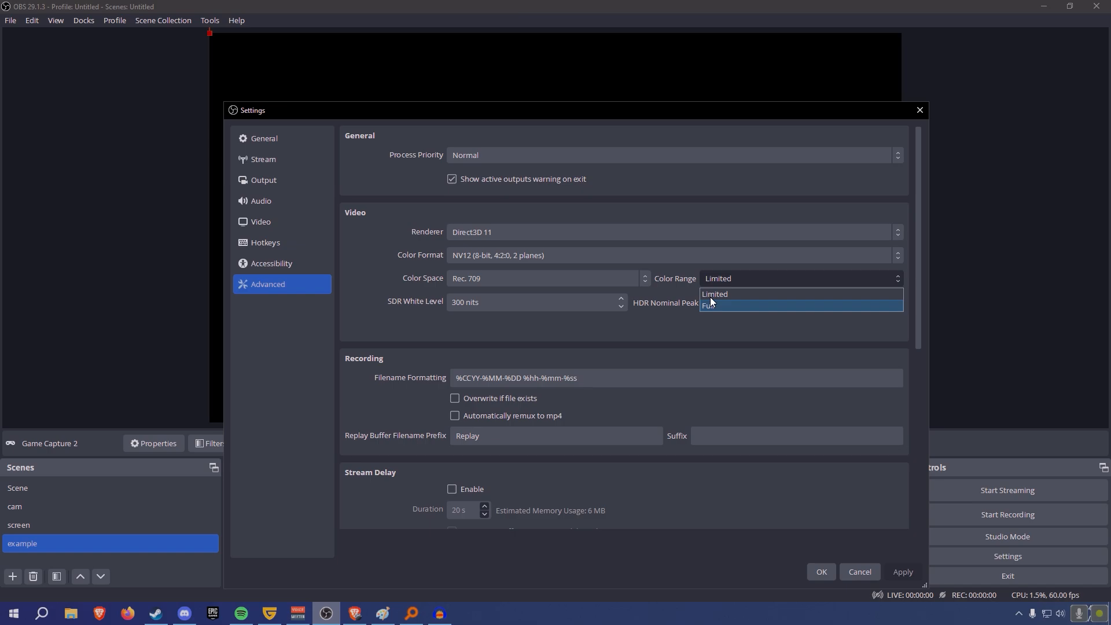
left_click(686, 276)
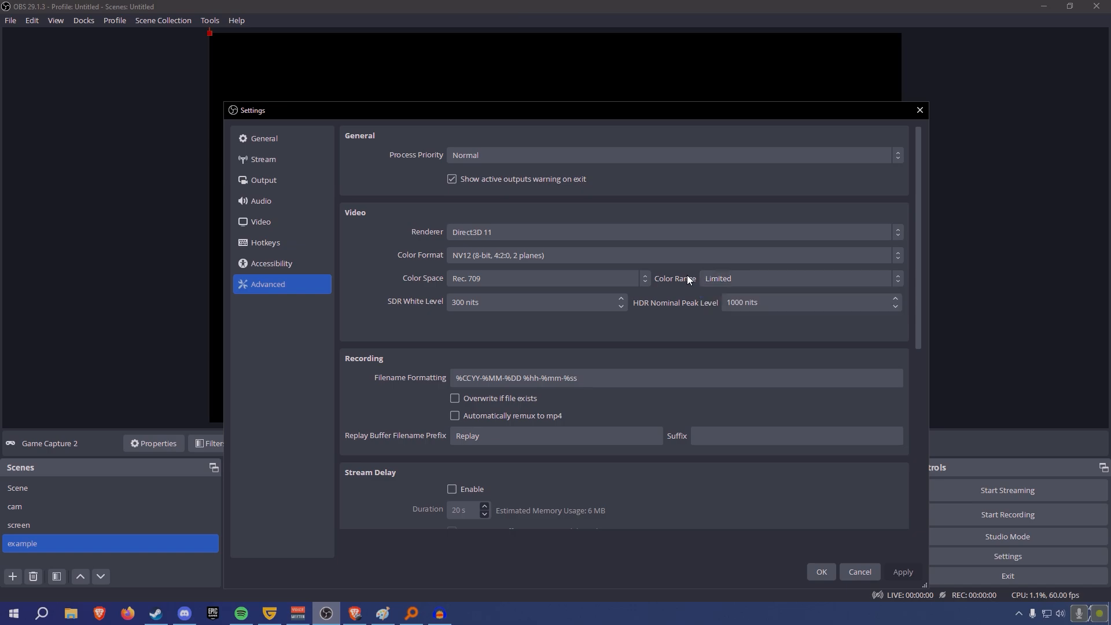
key("Escape")
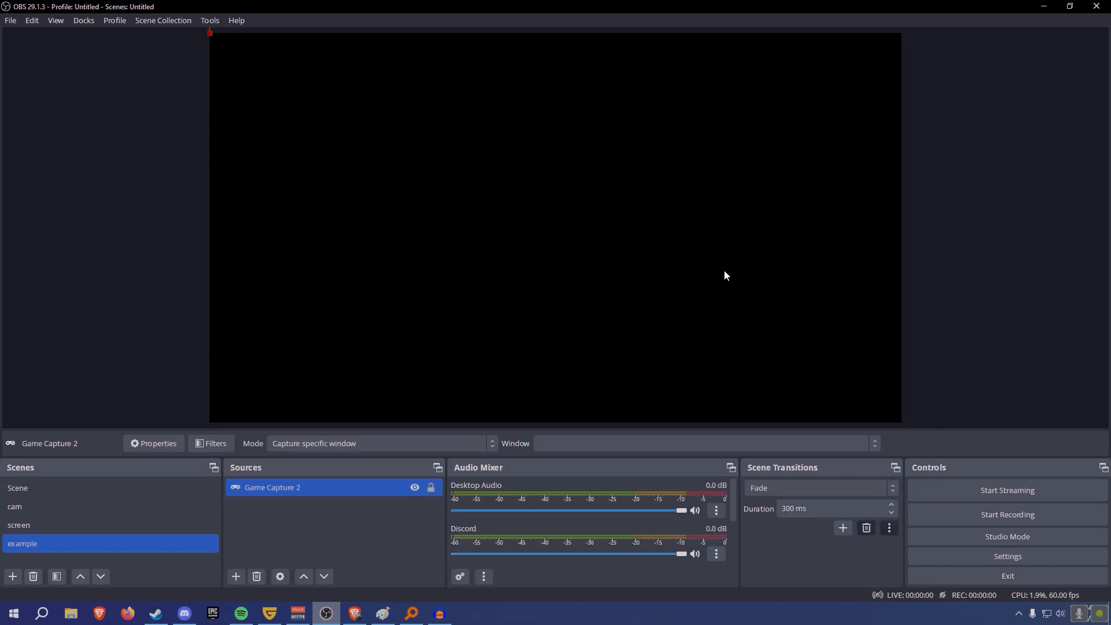
Step: Compare the audio mixer sources with their track assignments in the advanced audio properties, enlarging that window
left_click_drag(732, 509, 734, 563)
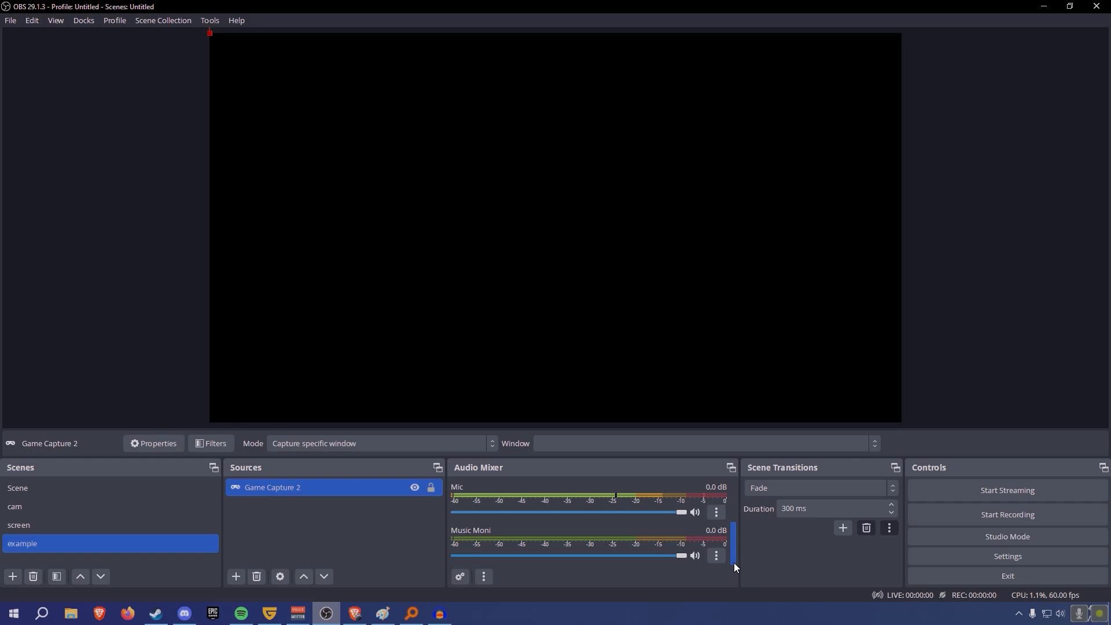
left_click(463, 575)
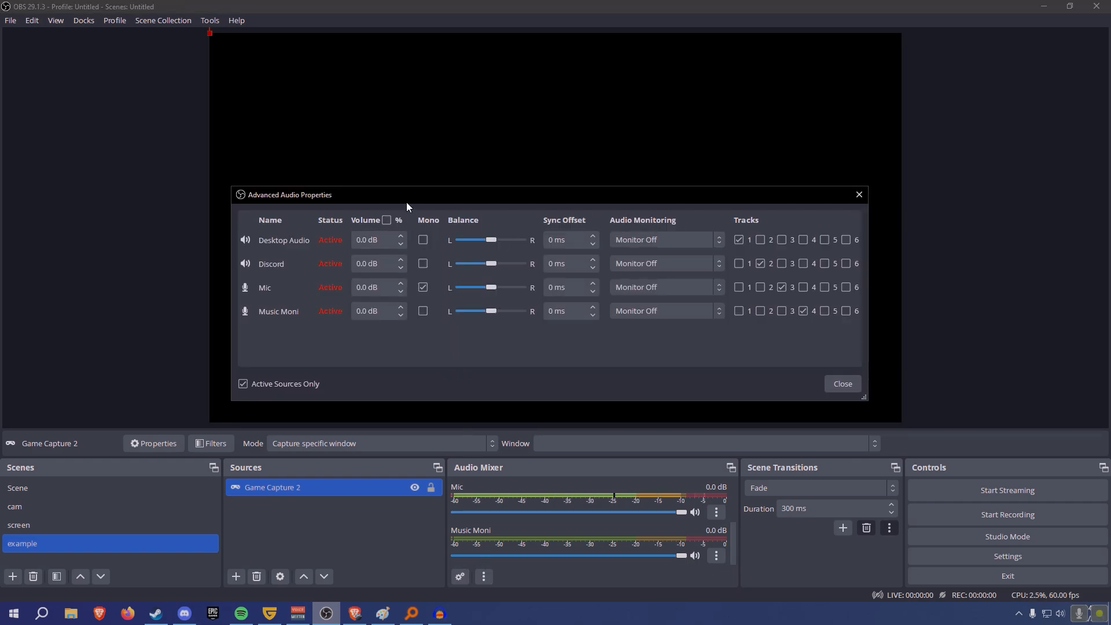
left_click_drag(407, 200, 511, 222)
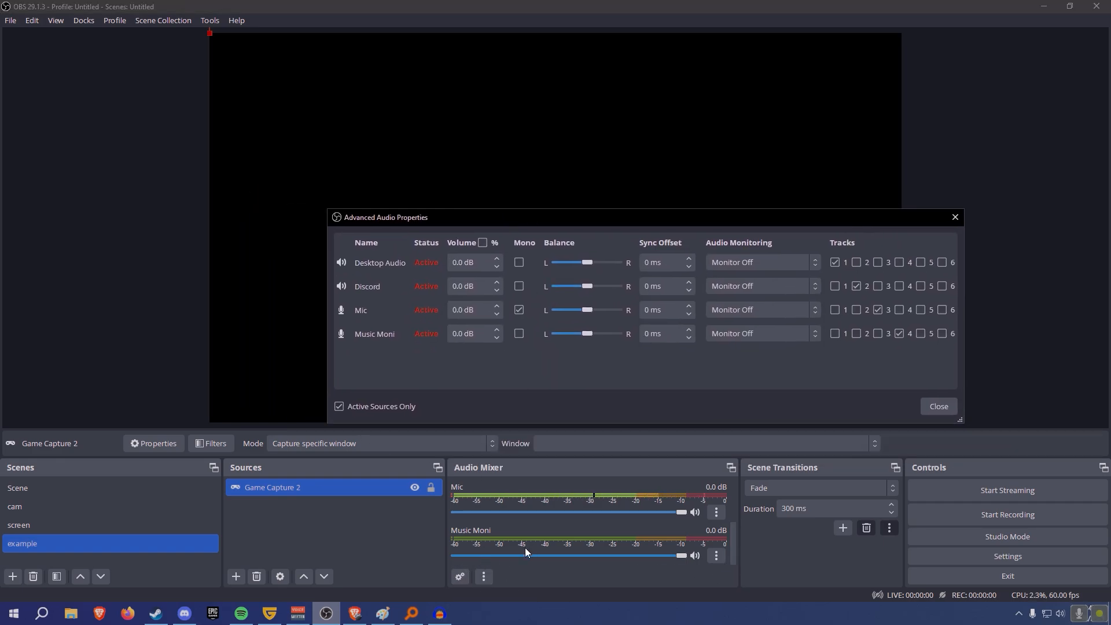
scroll(526, 548, "up", 3)
scroll(533, 519, "down", 1)
scroll(534, 518, "down", 2)
left_click_drag(542, 223, 370, 199)
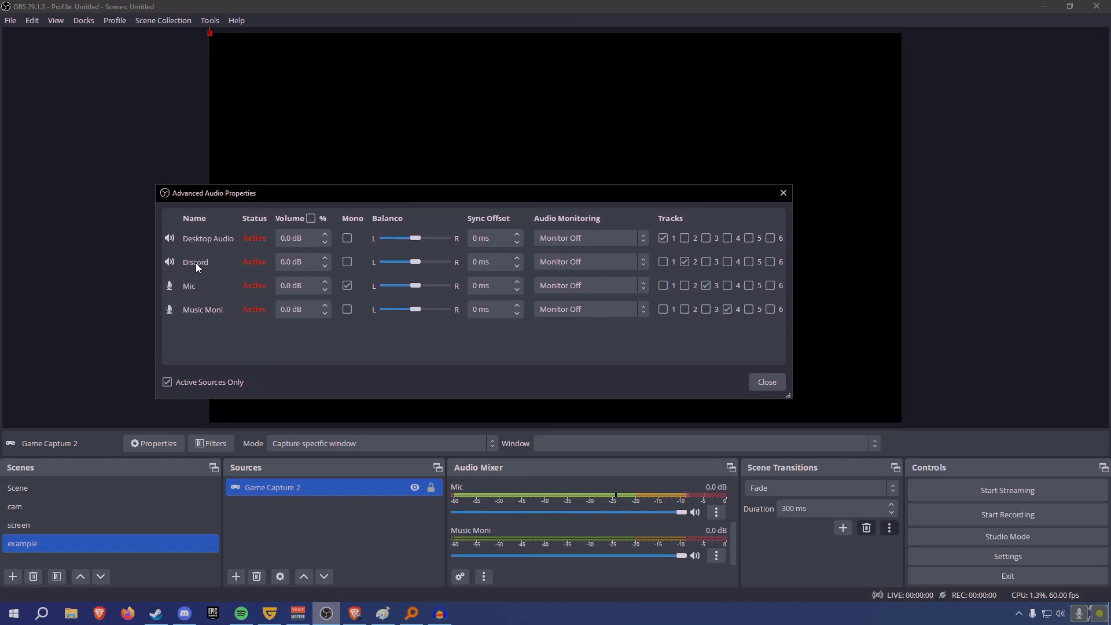
left_click_drag(789, 396, 929, 445)
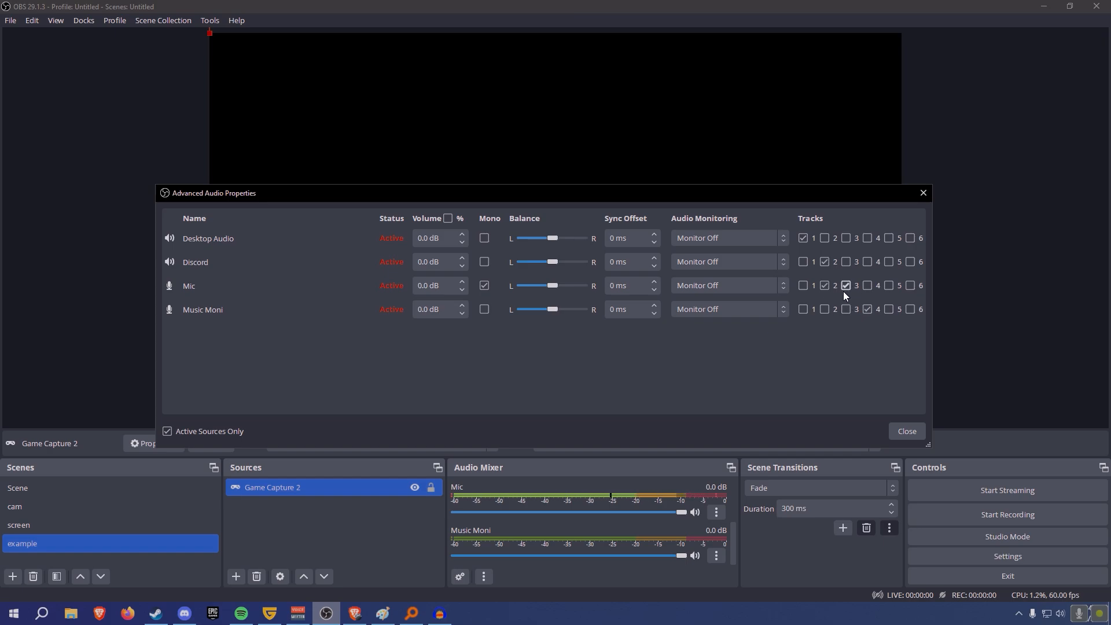
Step: Try assigning the Mic source to track 2 in addition to track 3, and close the advanced audio properties
left_click(825, 286)
left_click(825, 286)
left_click(825, 286)
left_click(907, 431)
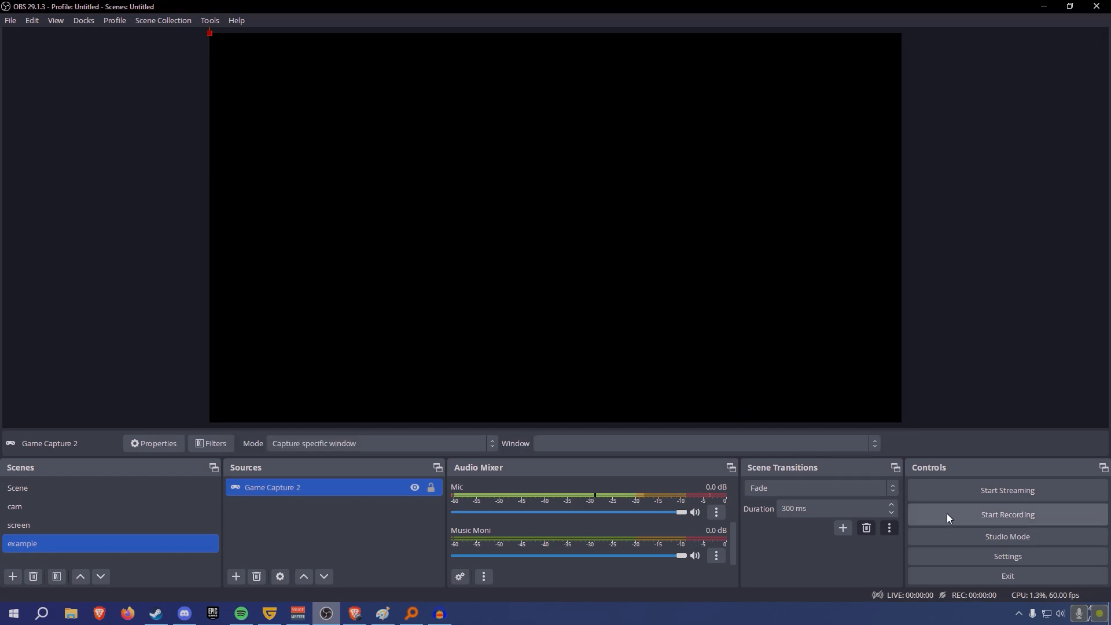
Step: Check which windows the Game Capture 2 source can capture, and close its properties without choosing one
double_click(265, 495)
left_click(484, 331)
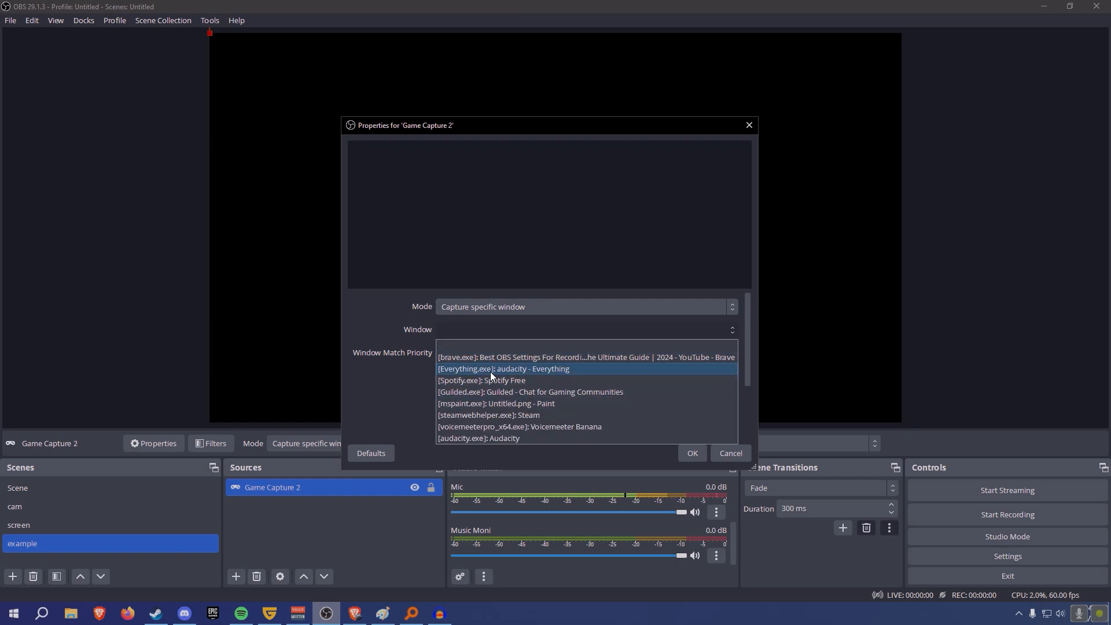
left_click(402, 395)
left_click(686, 457)
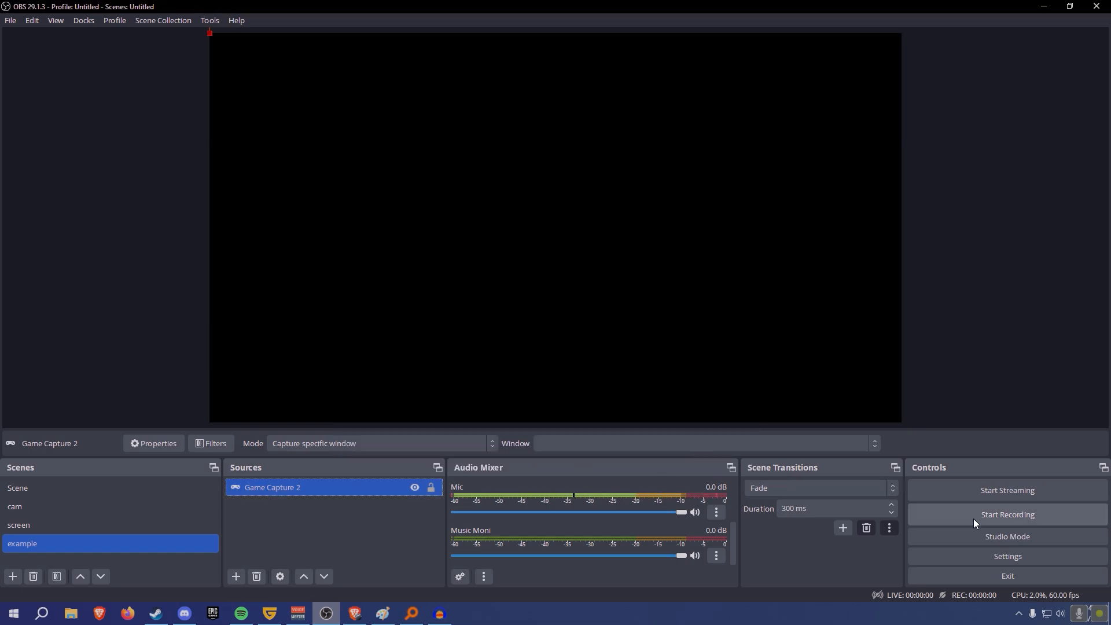